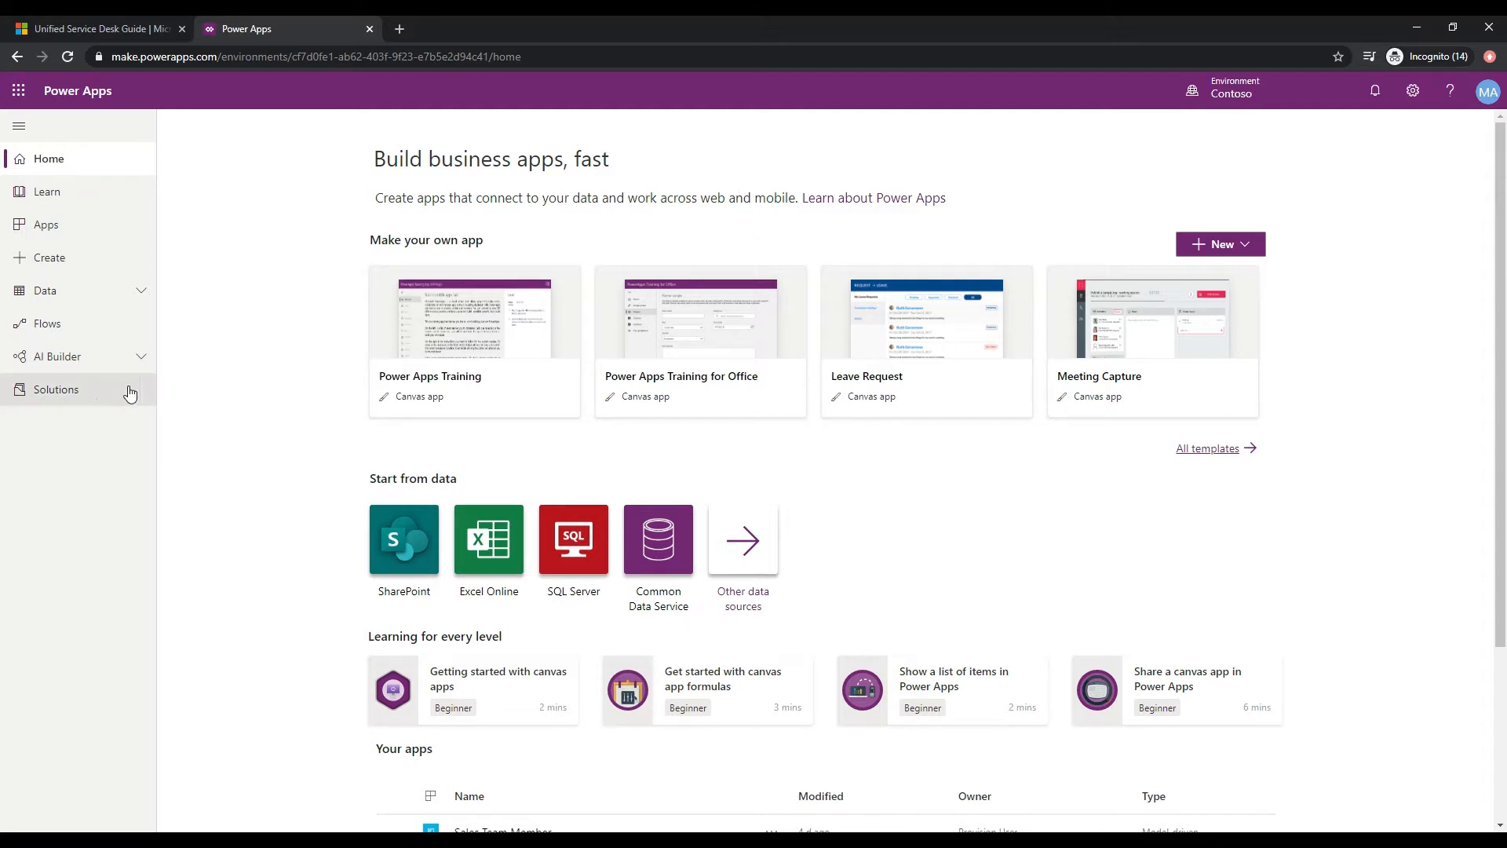
Step: Open the Contoso environment's solutions and check the versions of Dynamics Unified Service Desk and User Interface Integration
{"action": "left_click", "coordinate": [105, 392]}
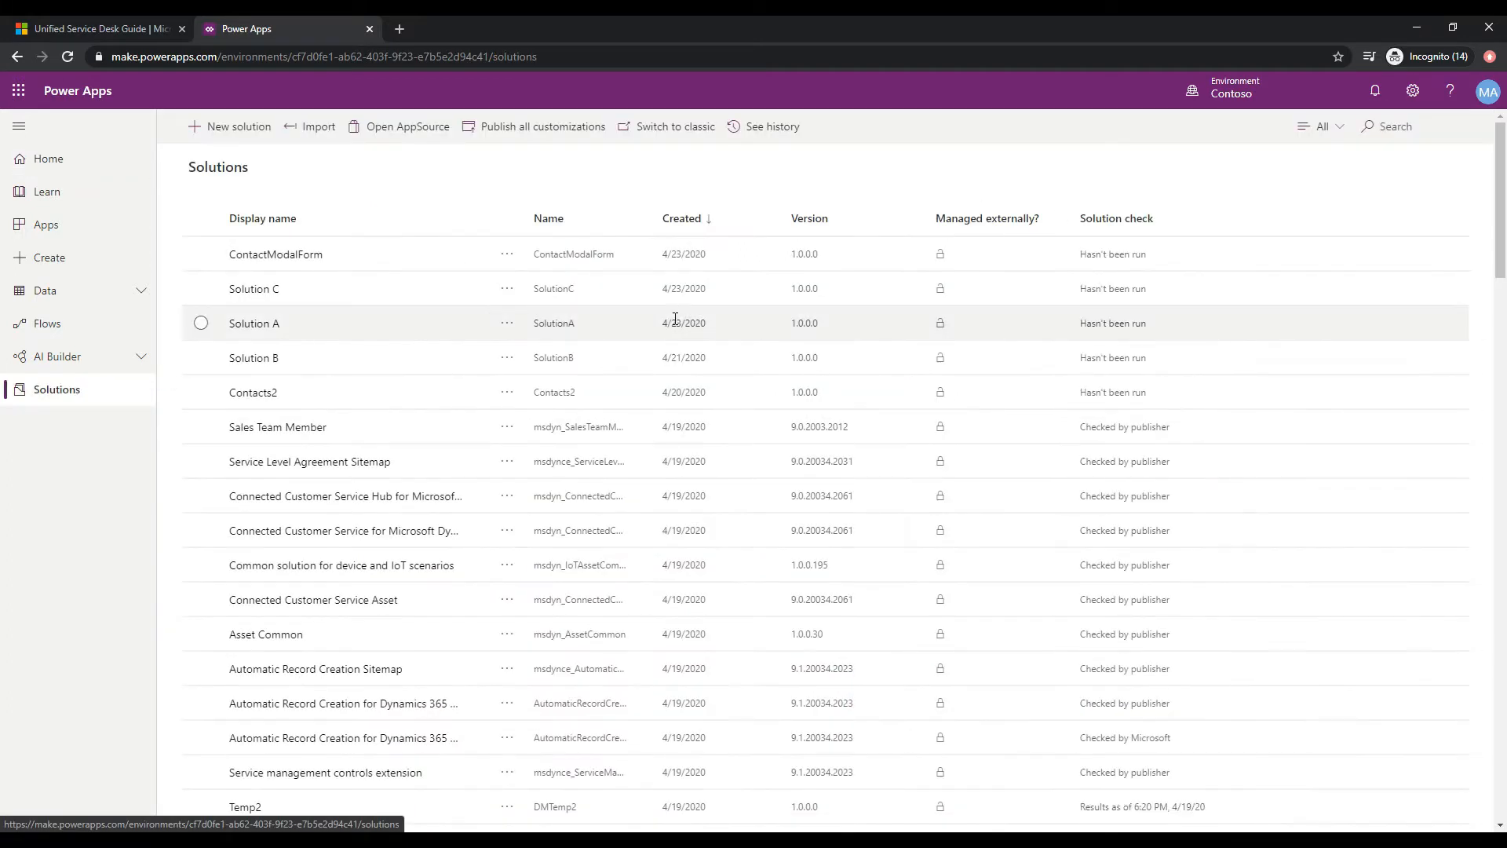
{"action": "left_click_drag", "start_coordinate": [1503, 195], "coordinate": [1504, 341]}
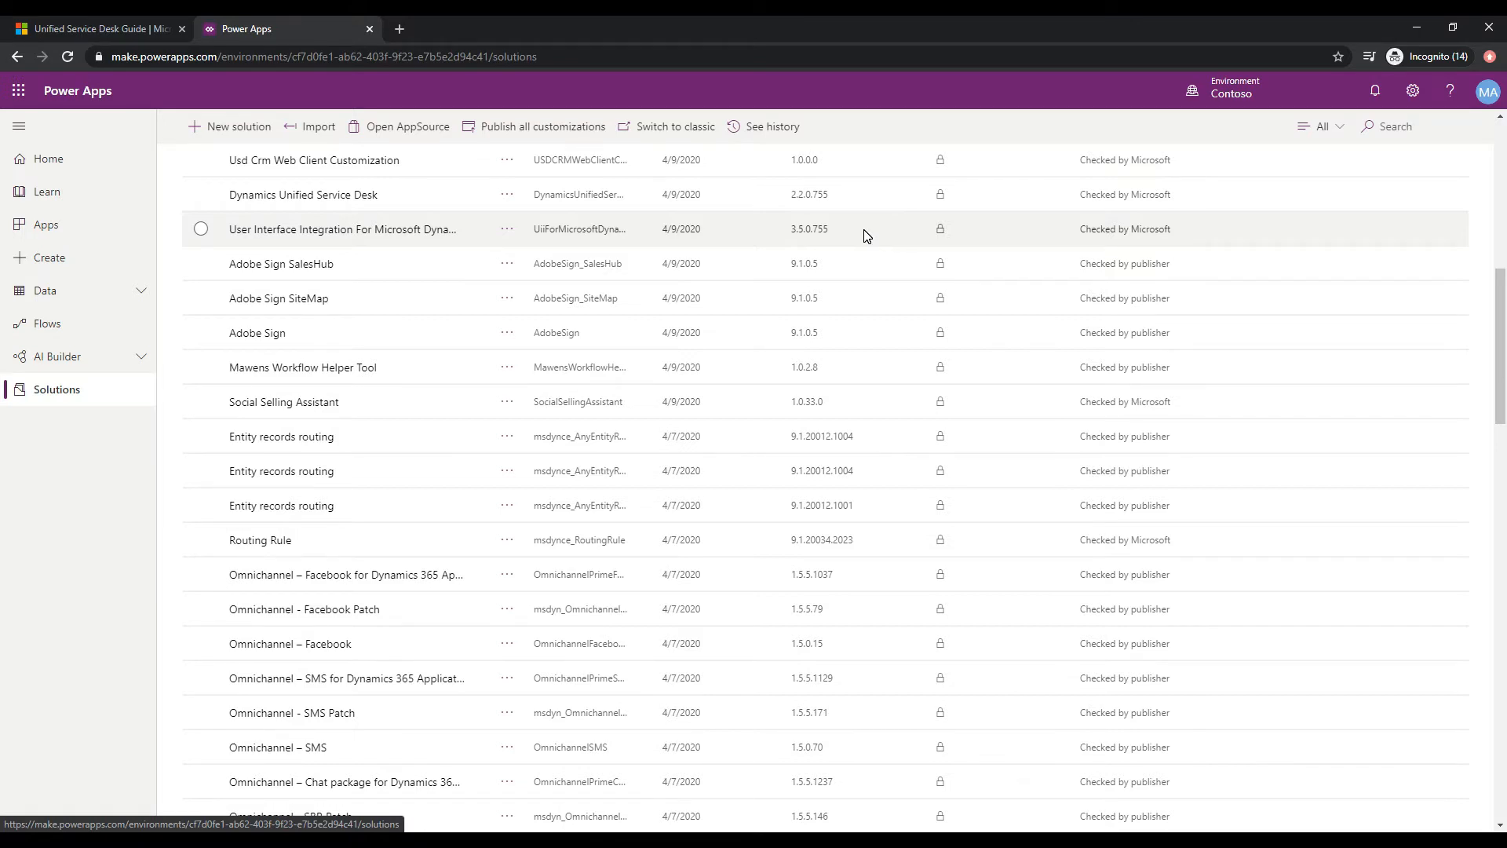
Step: Switch to the Unified Service Desk Guide and highlight its web address up to "unified-service-desk/"
{"action": "left_click", "coordinate": [110, 31]}
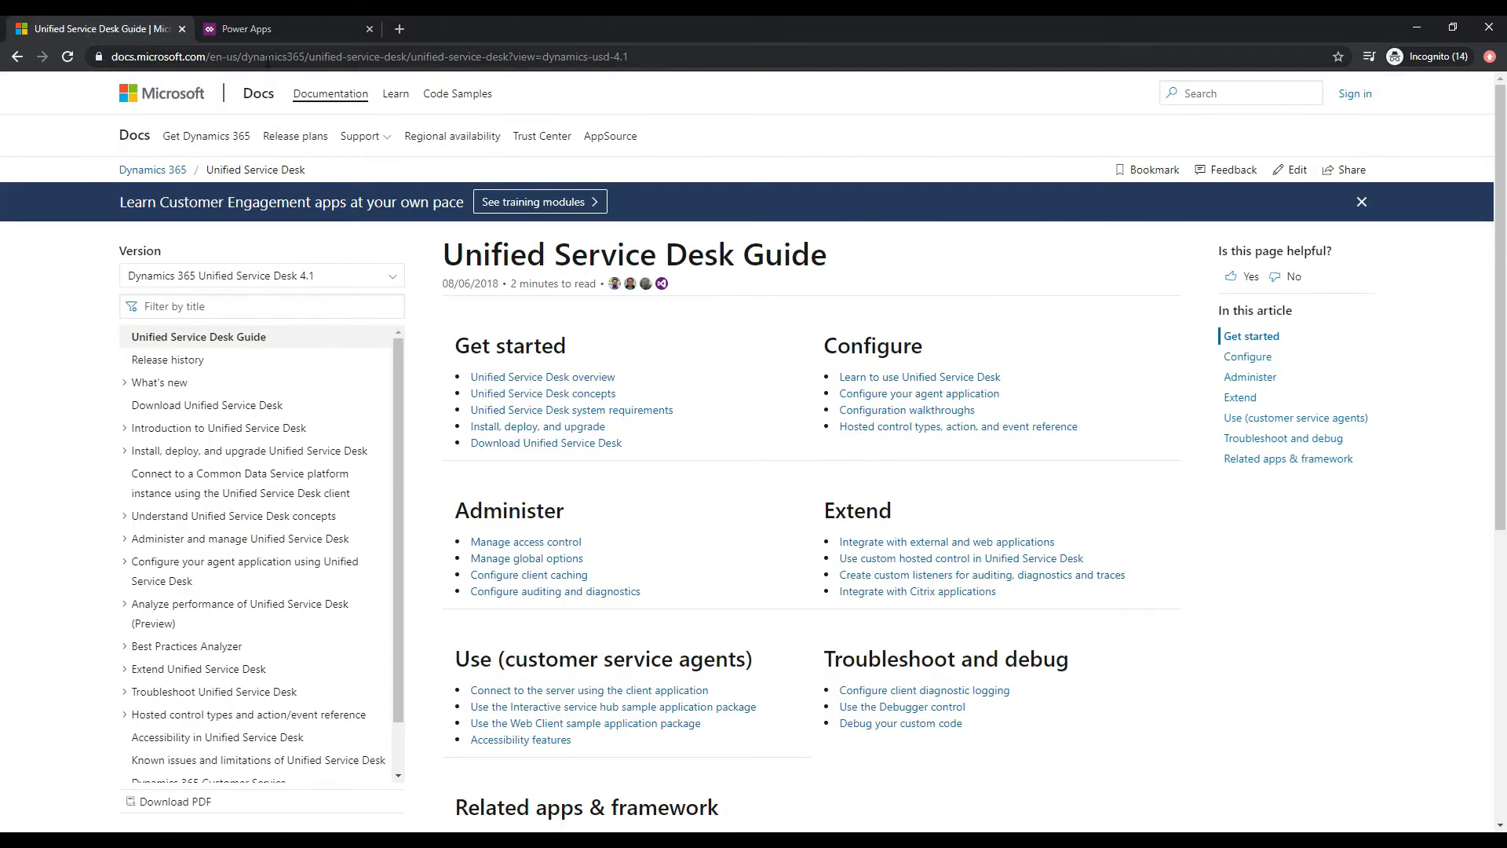
{"action": "left_click", "coordinate": [266, 60]}
{"action": "left_click", "coordinate": [307, 60]}
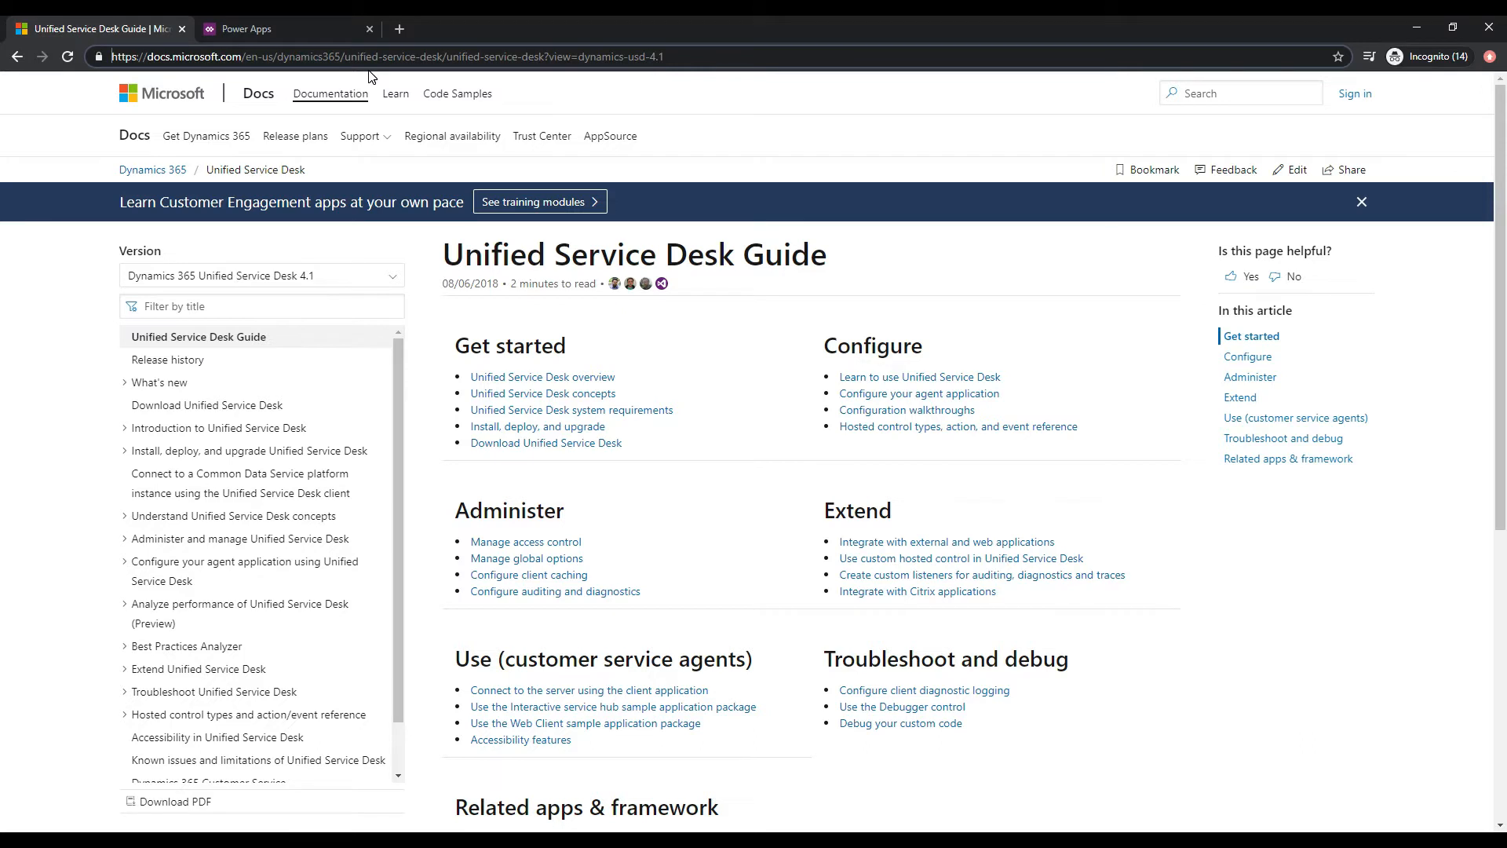
{"action": "key", "text": "ctrl+shift+Right"}
{"action": "key", "text": "ctrl+shift+Right"}
{"action": "key", "text": "ctrl+shift+Right"}
{"action": "key", "text": "ctrl+shift+Right"}
{"action": "key", "text": "ctrl+shift+Right"}
{"action": "key", "text": "ctrl+shift+Right"}
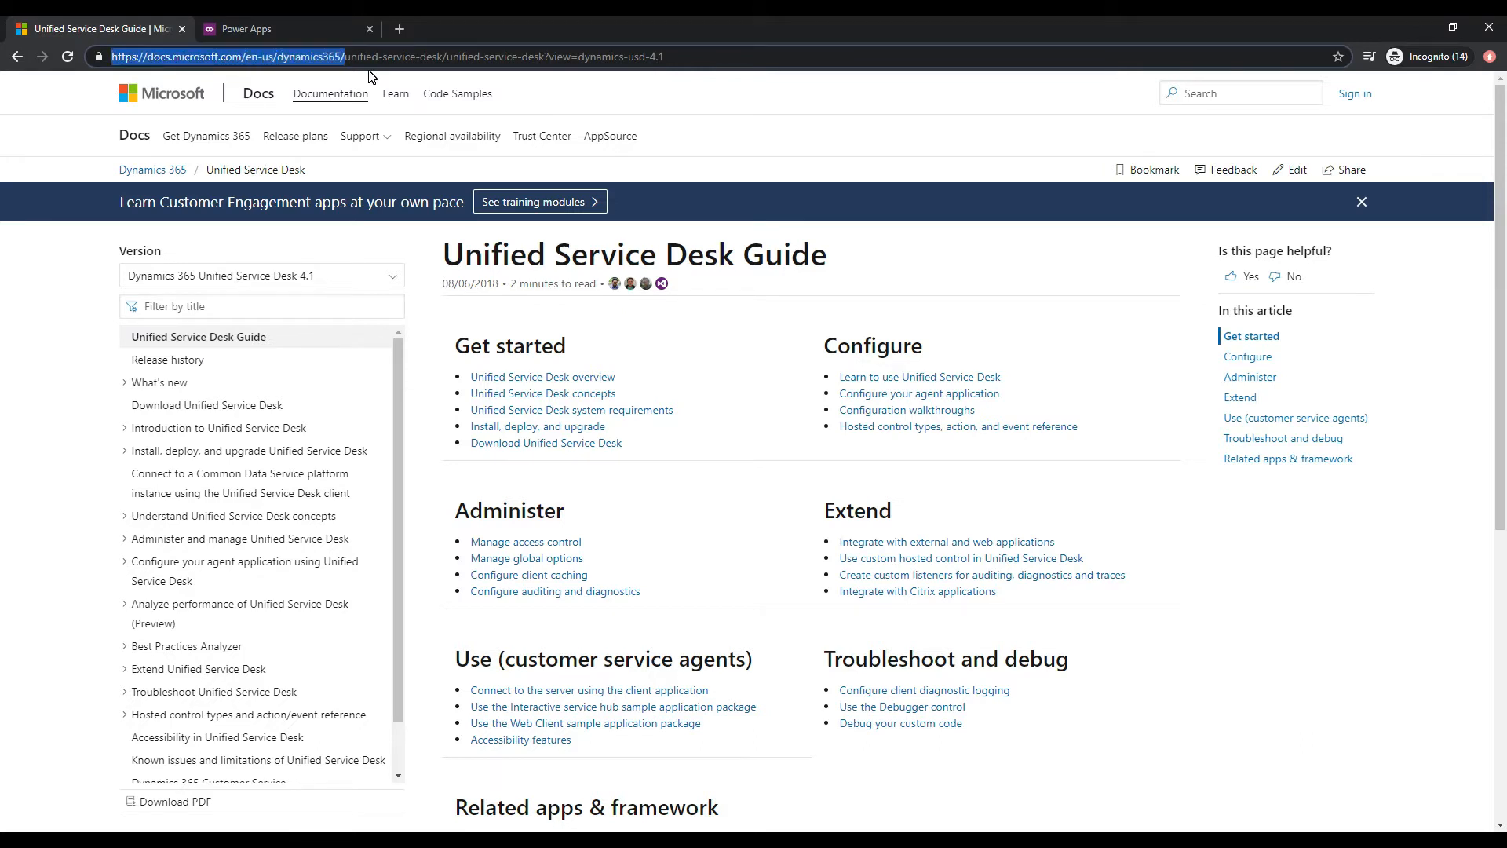
{"action": "key", "text": "ctrl+shift+Right"}
{"action": "key", "text": "ctrl+shift+Right"}
{"action": "key", "text": "ctrl+shift+Right"}
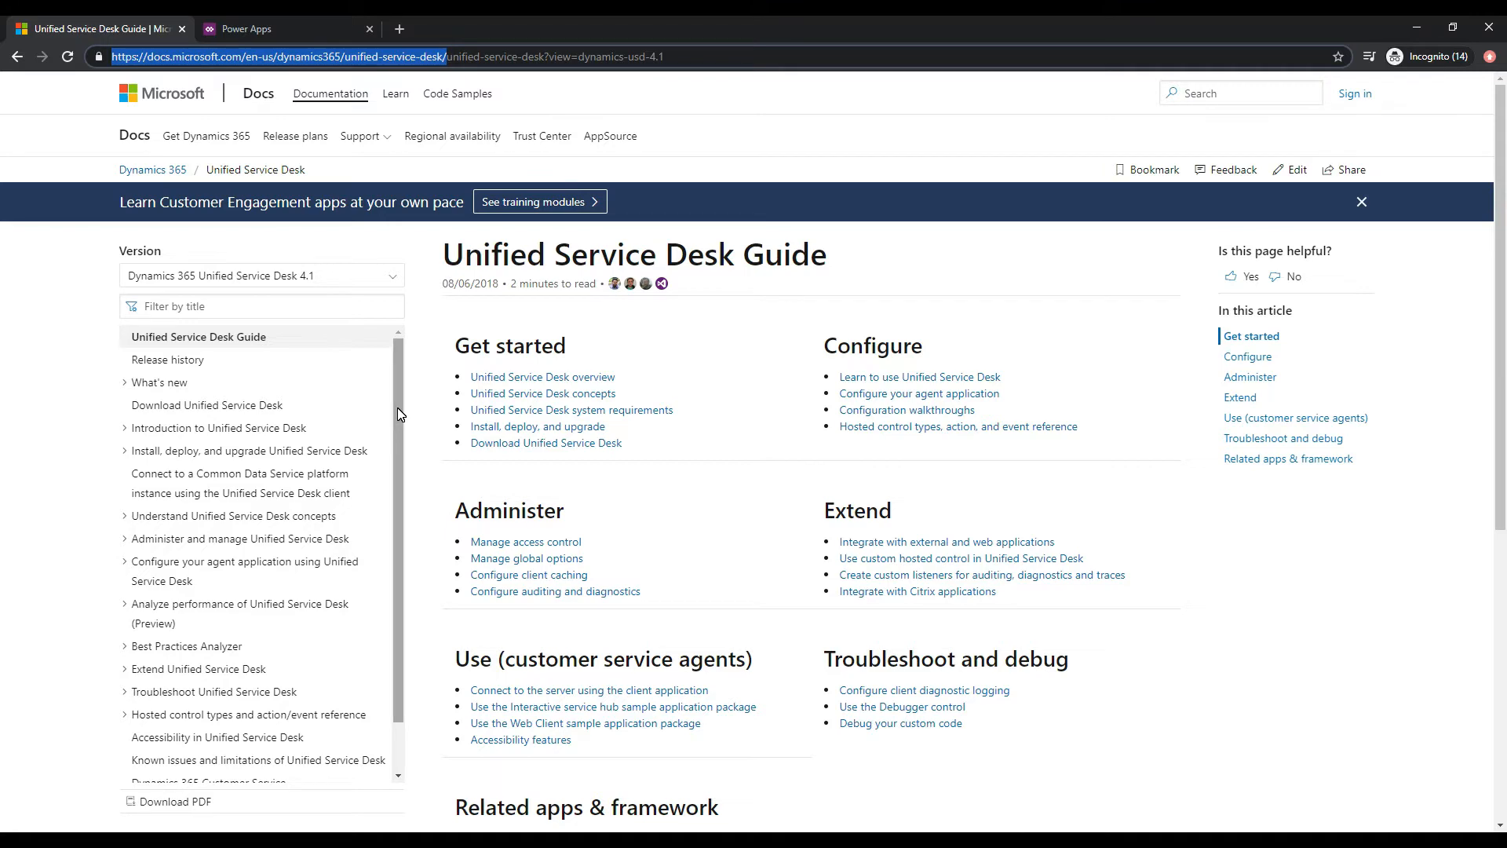
Step: Open the Download Unified Service Desk topic and follow the download link for Unified Service Desk 4.1
{"action": "left_click", "coordinate": [195, 414]}
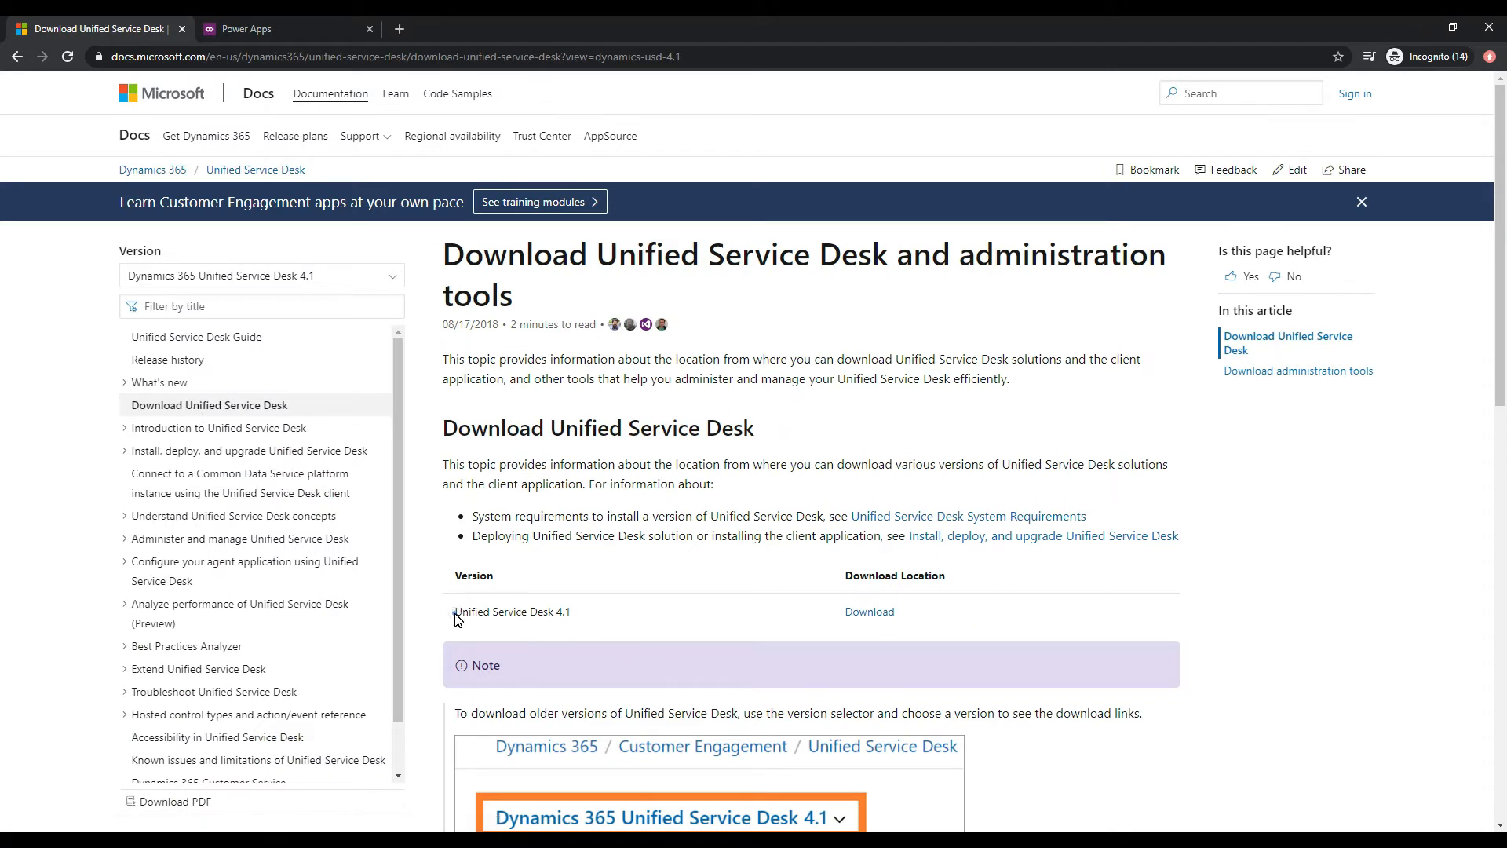
{"action": "left_click_drag", "start_coordinate": [458, 619], "coordinate": [591, 617]}
{"action": "left_click", "coordinate": [590, 617]}
{"action": "left_click", "coordinate": [876, 615]}
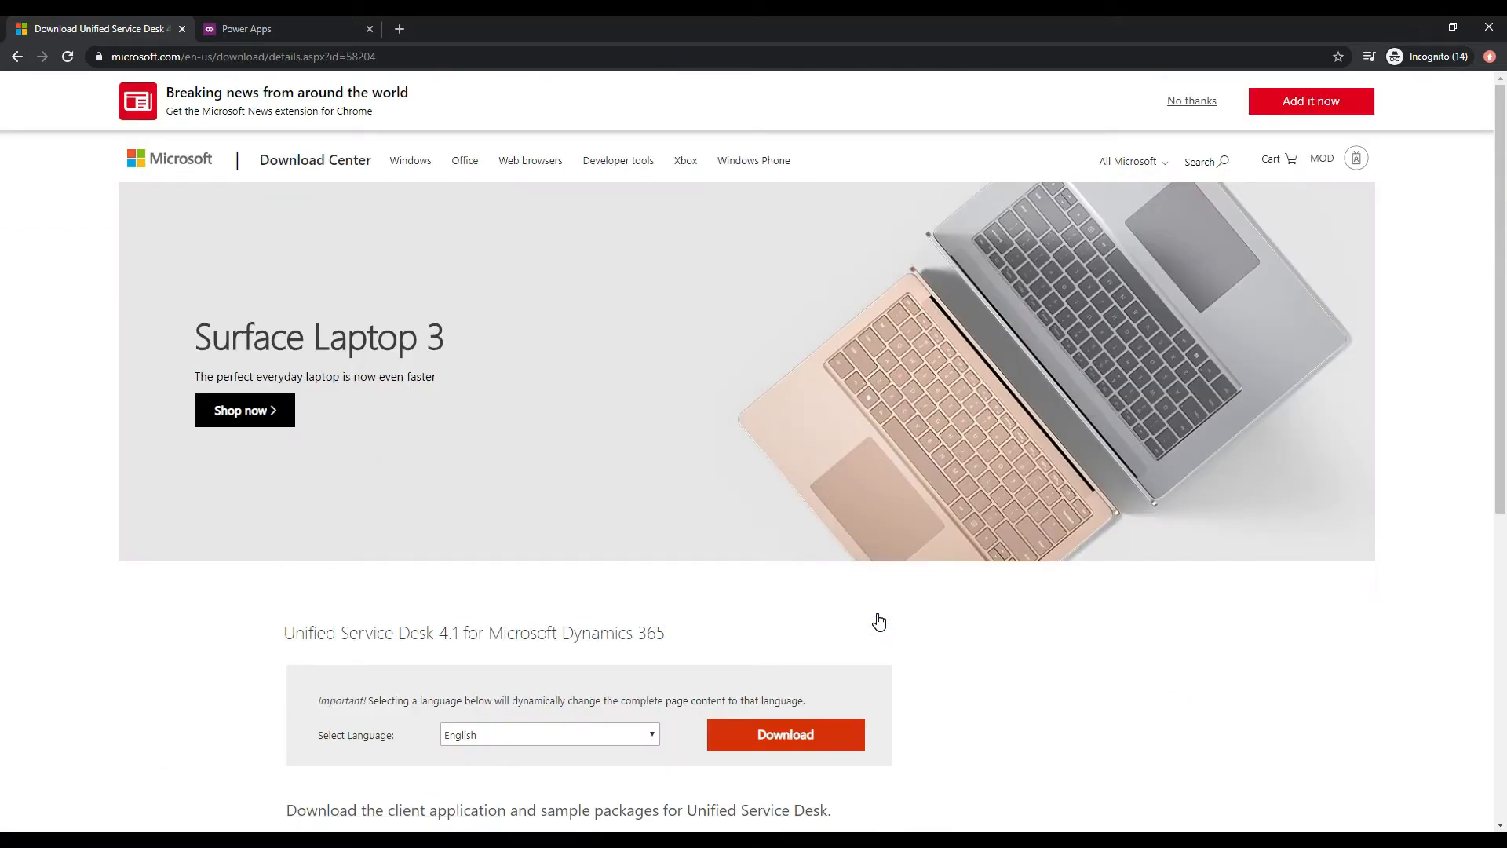
Step: Expand the download details and examine the PackageDeployer and amd64 file names
{"action": "scroll", "coordinate": [878, 622], "scroll_direction": "down", "scroll_amount": 5}
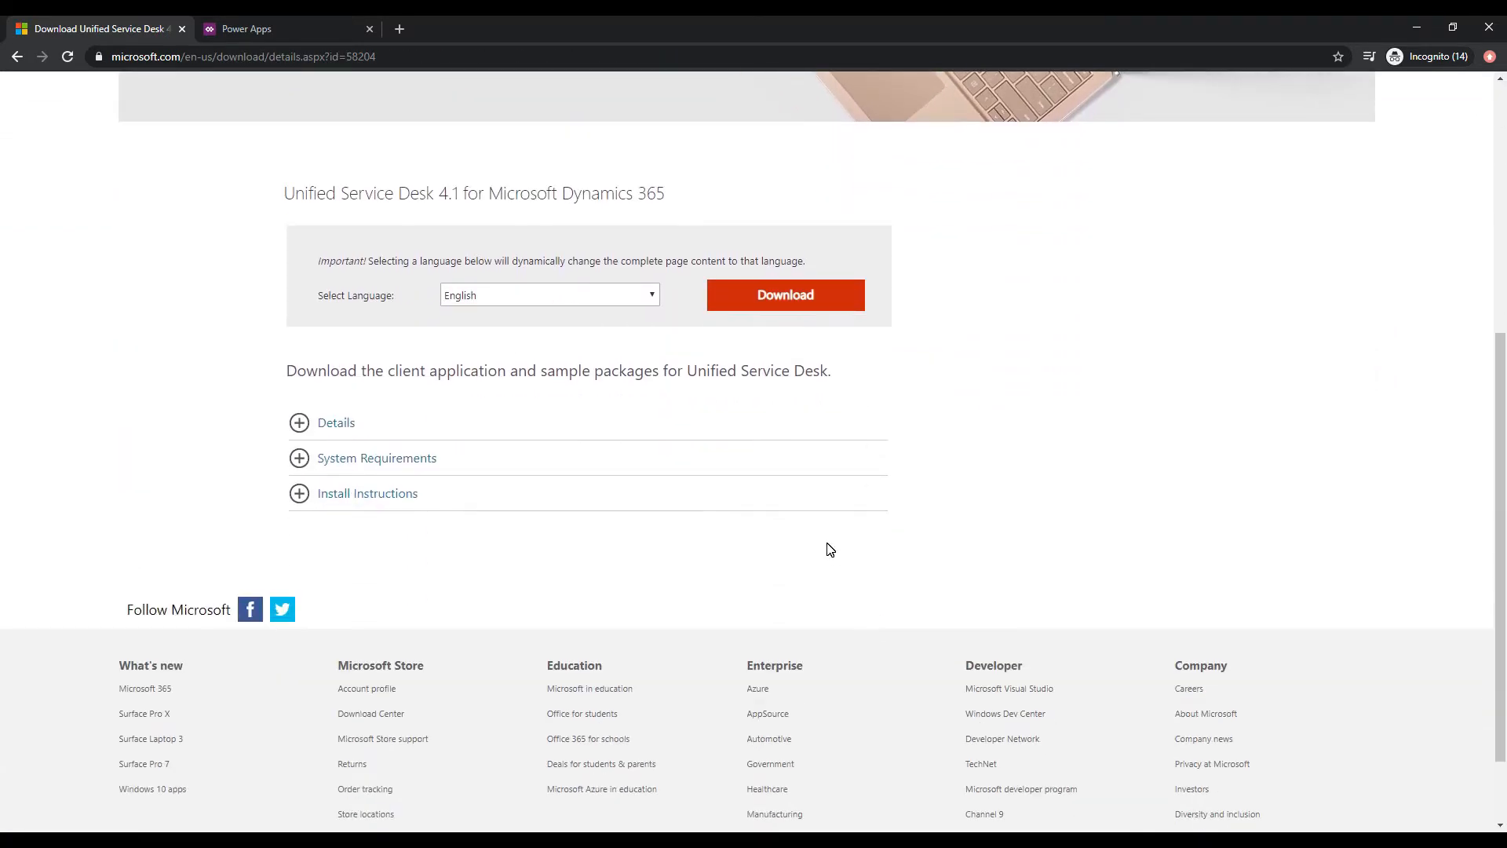
{"action": "left_click", "coordinate": [343, 428]}
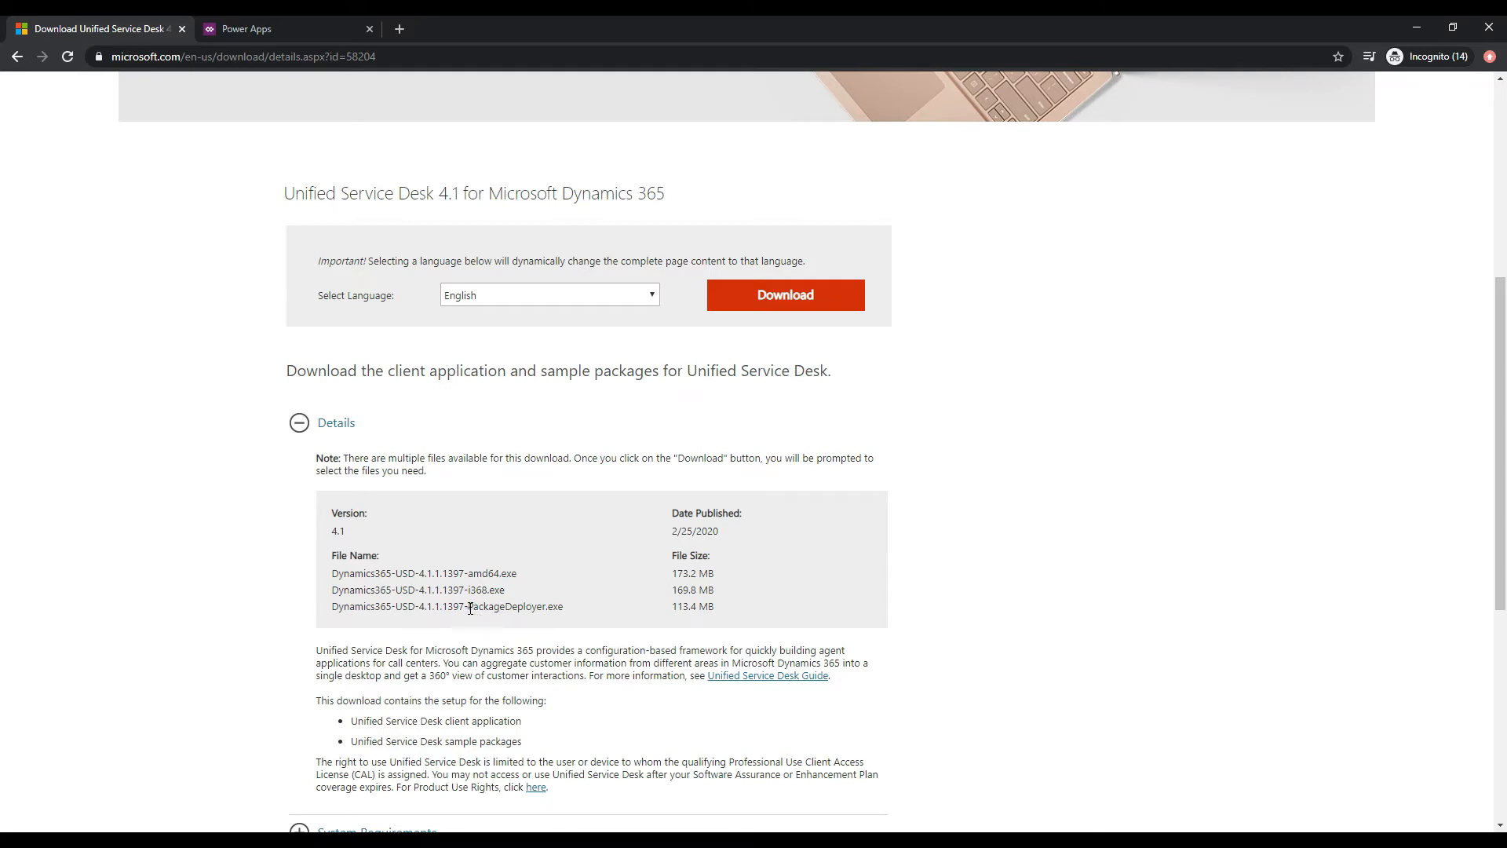
{"action": "left_click_drag", "start_coordinate": [468, 608], "coordinate": [546, 610]}
{"action": "left_click", "coordinate": [507, 567]}
{"action": "left_click_drag", "start_coordinate": [465, 573], "coordinate": [419, 574]}
{"action": "left_click", "coordinate": [472, 537]}
Step: Download Dynamics365-USD-4.1.1.1397-amd64.exe and Dynamics365-USD-4.1.1.1397-PackageDeployer.exe
{"action": "left_click", "coordinate": [801, 299]}
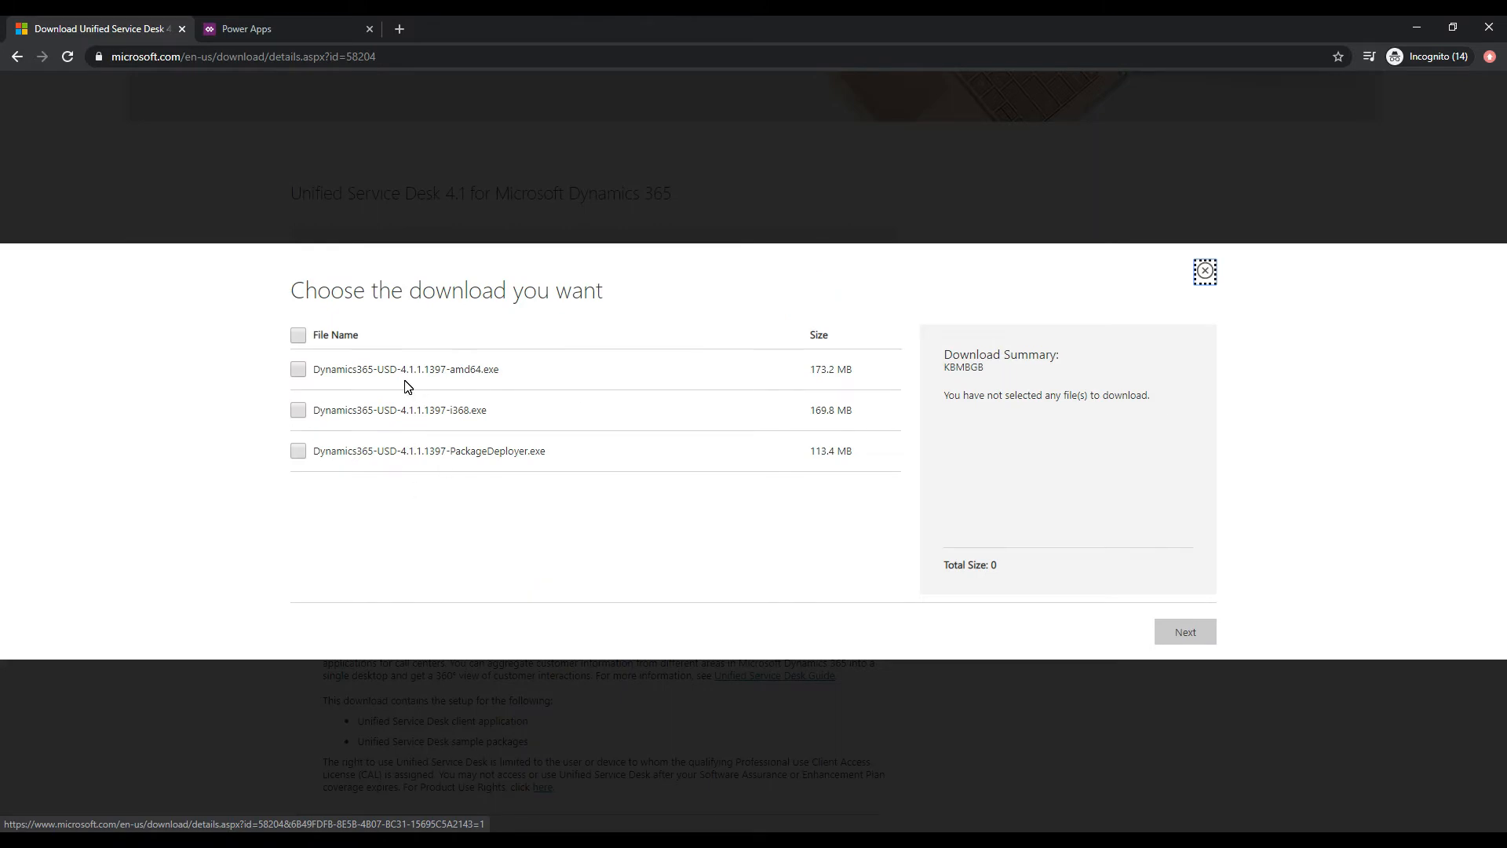
{"action": "left_click", "coordinate": [300, 454]}
{"action": "left_click", "coordinate": [463, 467]}
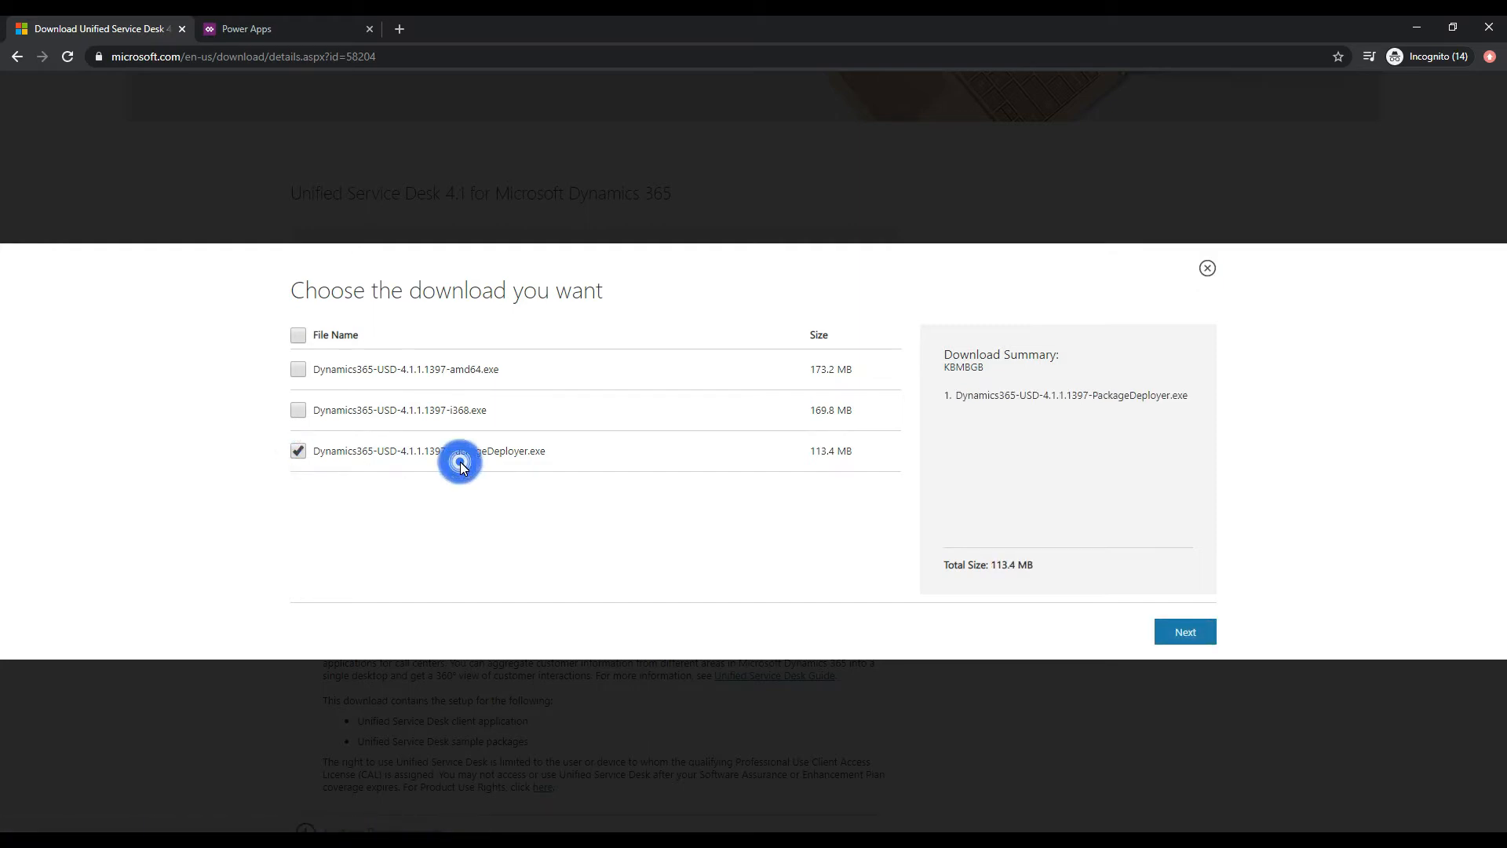
{"action": "left_click", "coordinate": [299, 371]}
{"action": "left_click", "coordinate": [444, 338]}
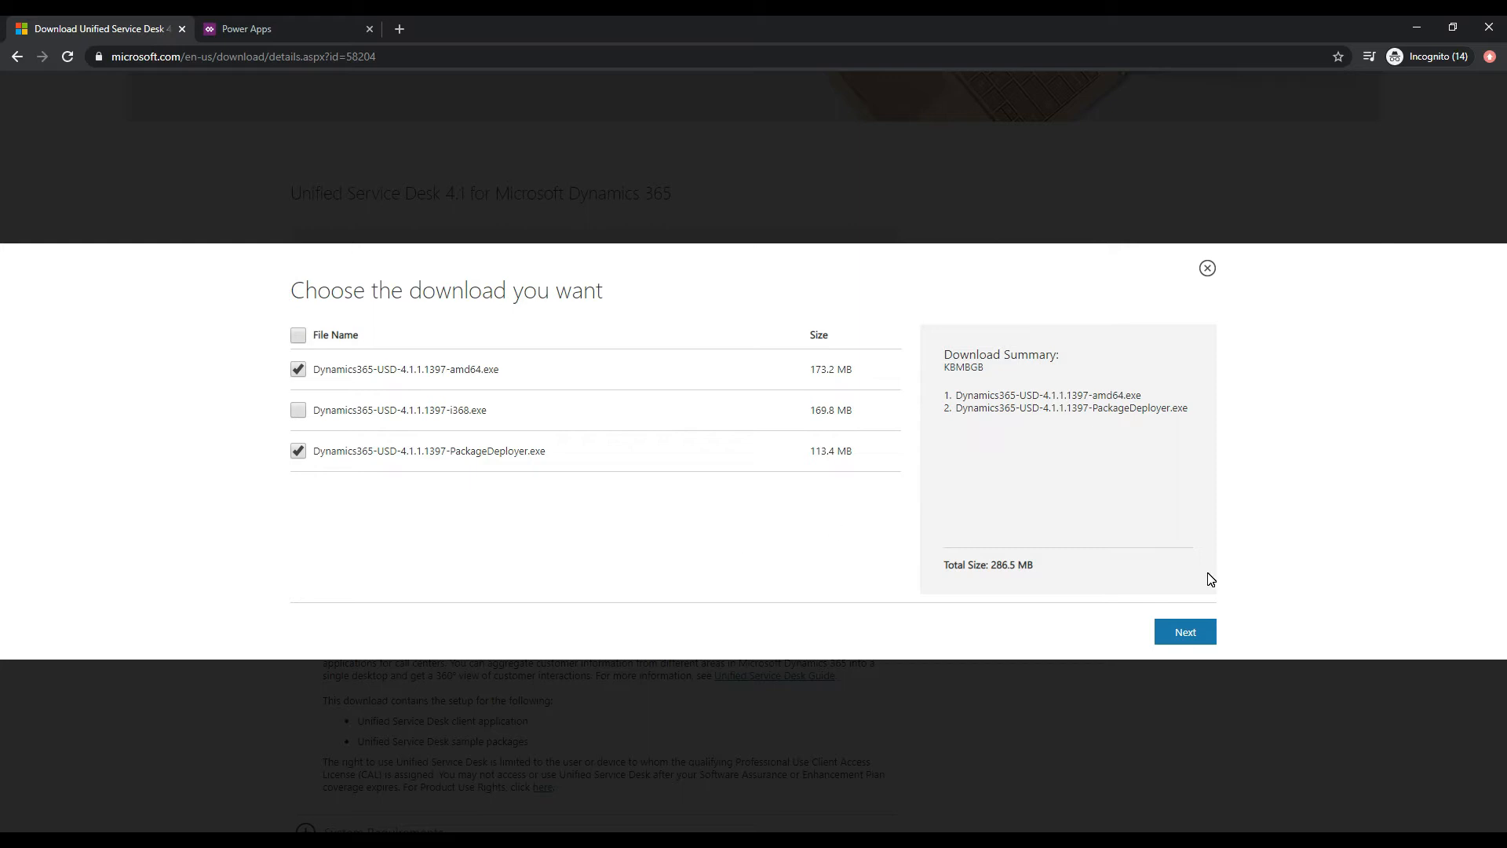
{"action": "left_click", "coordinate": [1197, 638]}
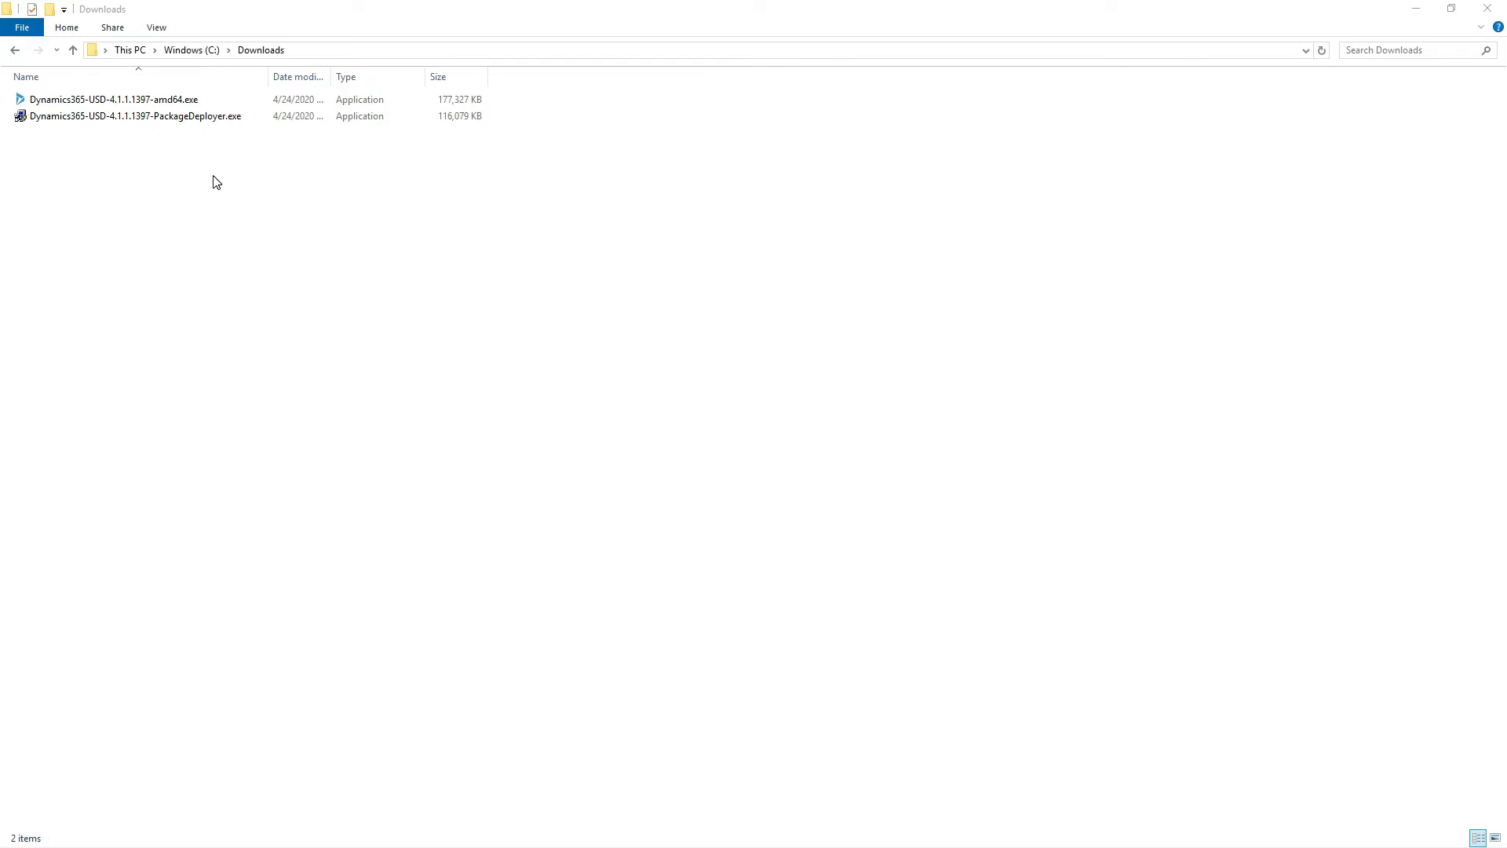
Step: Run the downloaded PackageDeployer file, accept the license terms, and extract it to a new folder named "Server" in Downloads
{"action": "double_click", "coordinate": [189, 120]}
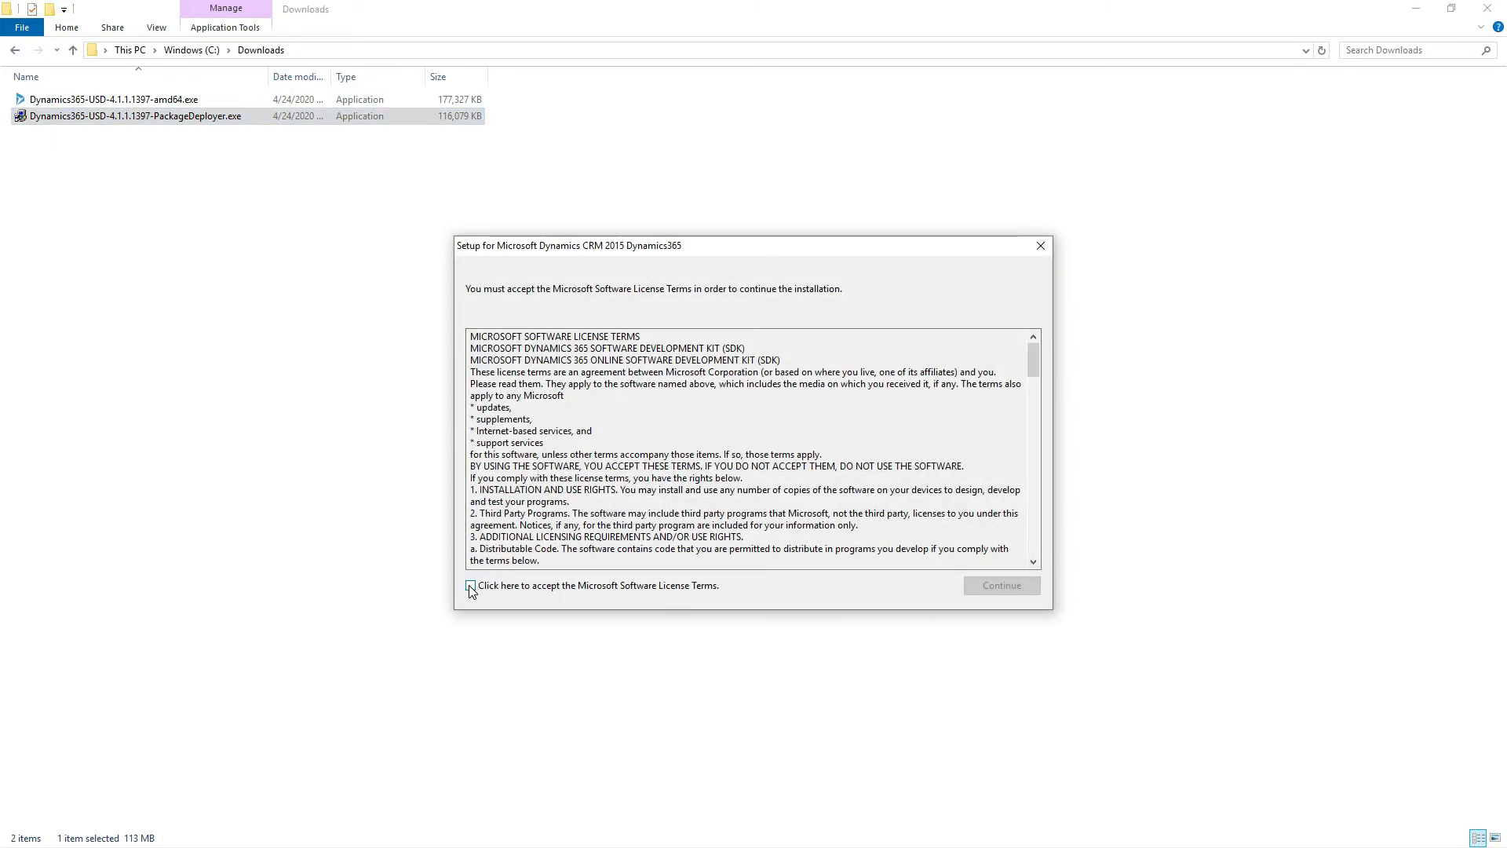
{"action": "left_click", "coordinate": [471, 587]}
{"action": "left_click", "coordinate": [999, 588]}
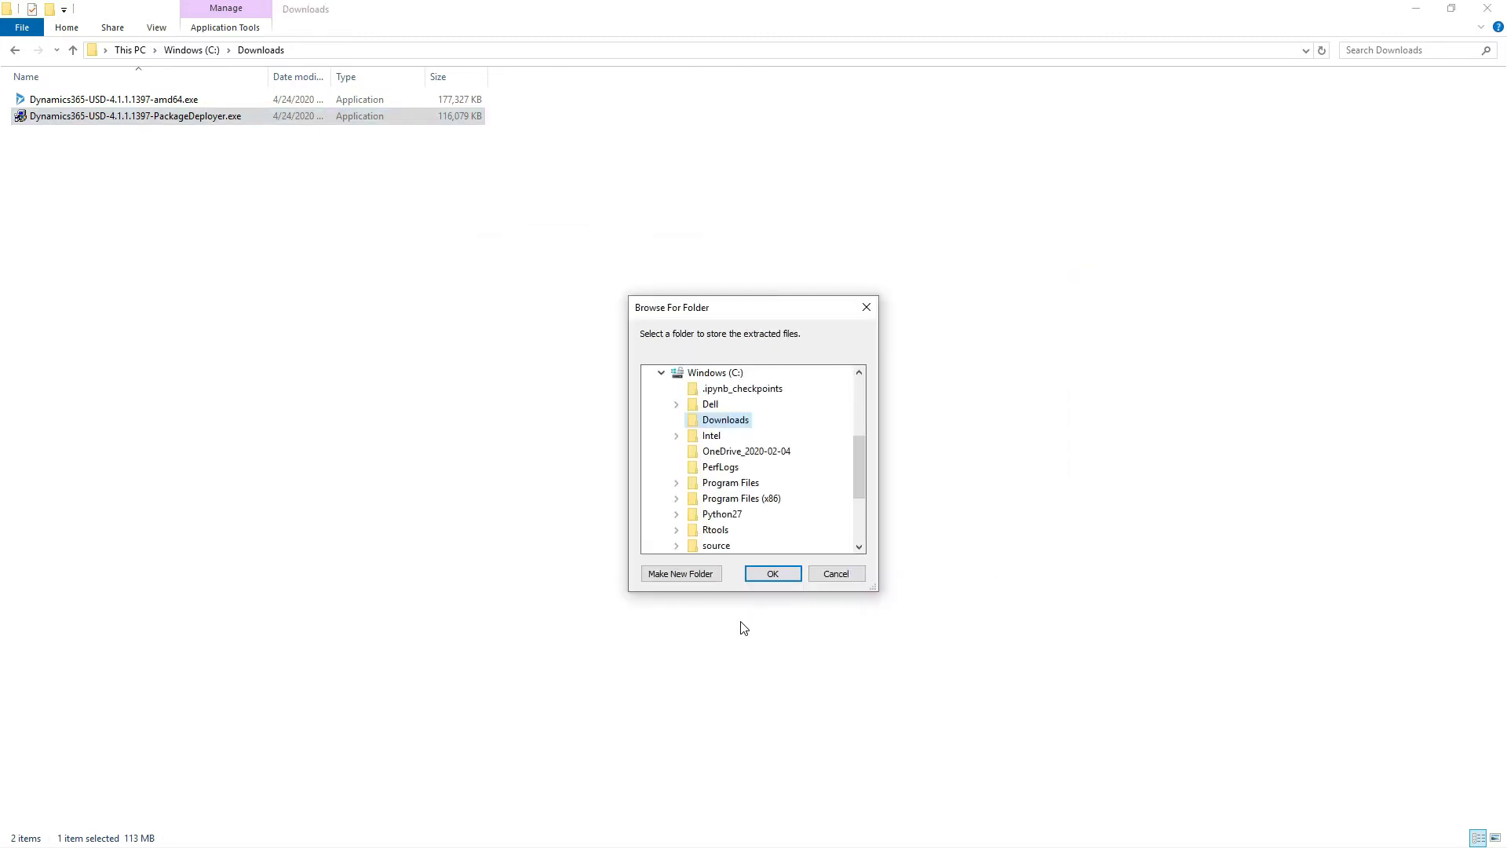
{"action": "left_click", "coordinate": [682, 574]}
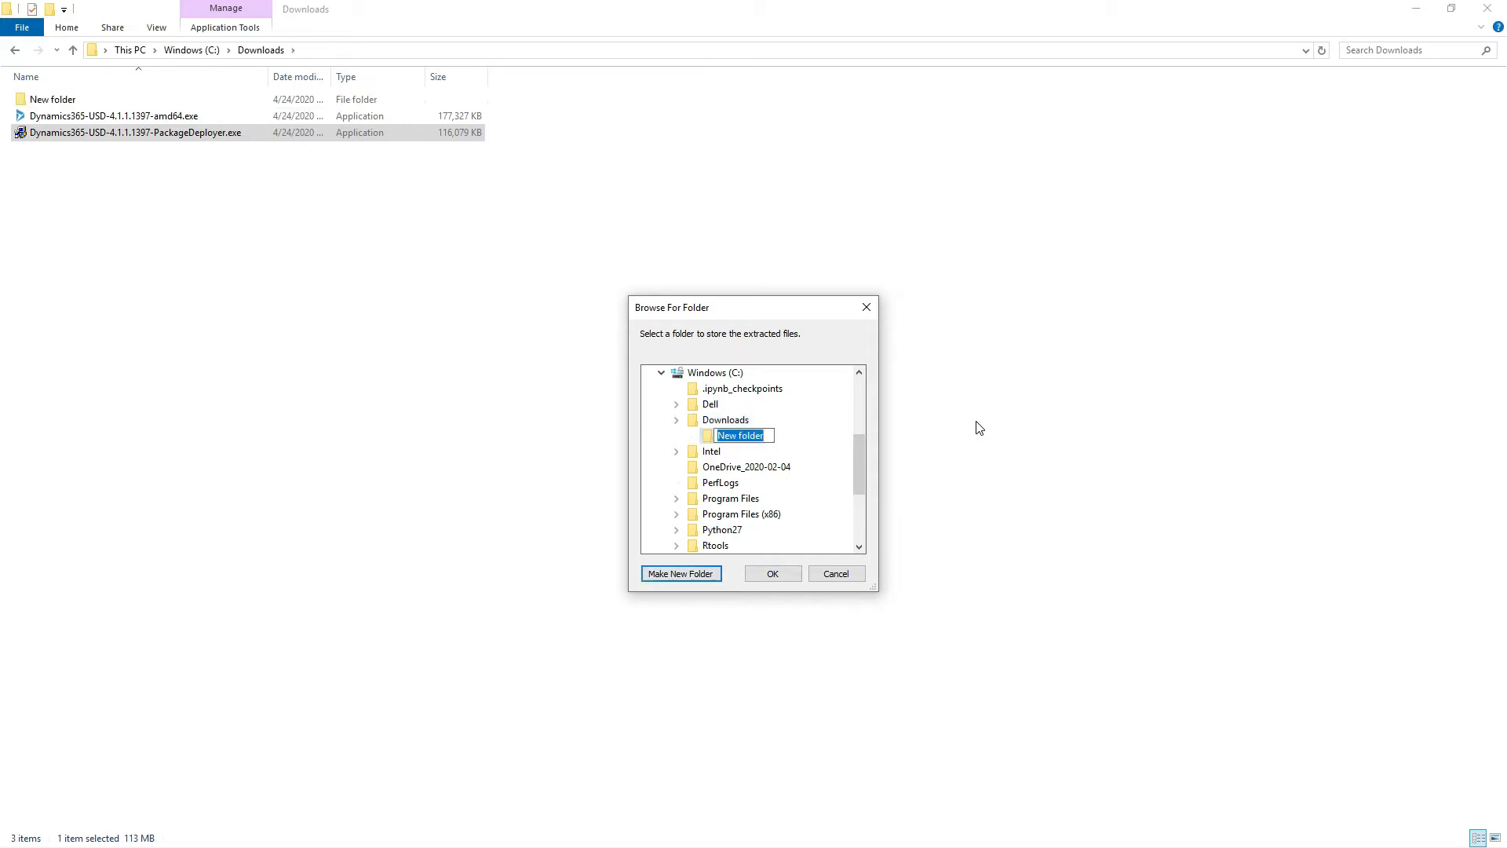
{"action": "type", "text": "Server"}
{"action": "key", "text": "Return"}
{"action": "left_click", "coordinate": [783, 580]}
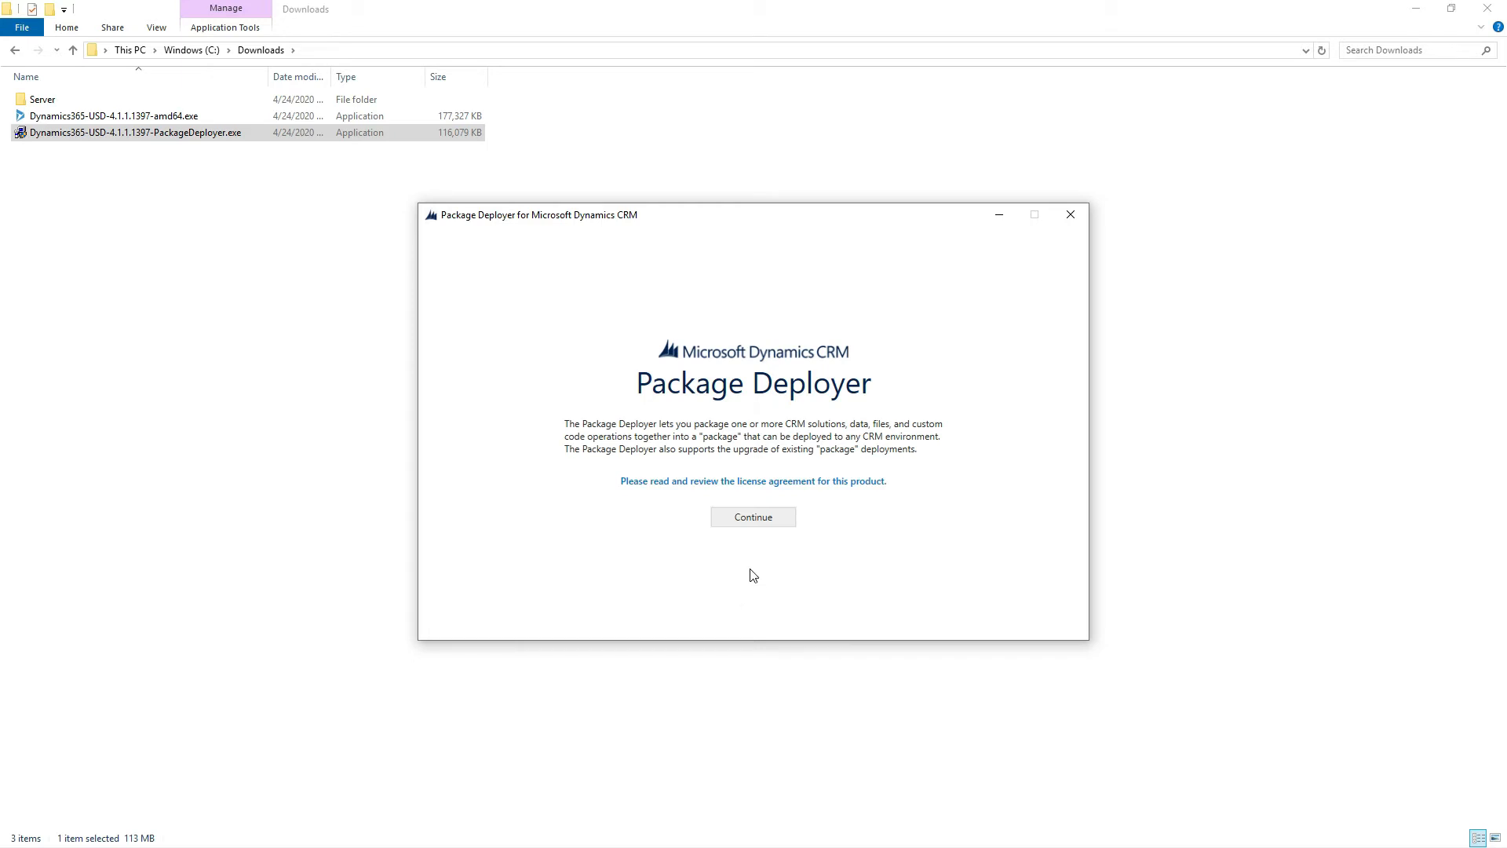
Step: Log in to Package Deployer with the Office 365 deployment type and connect to the Contoso organization
{"action": "left_click", "coordinate": [758, 517]}
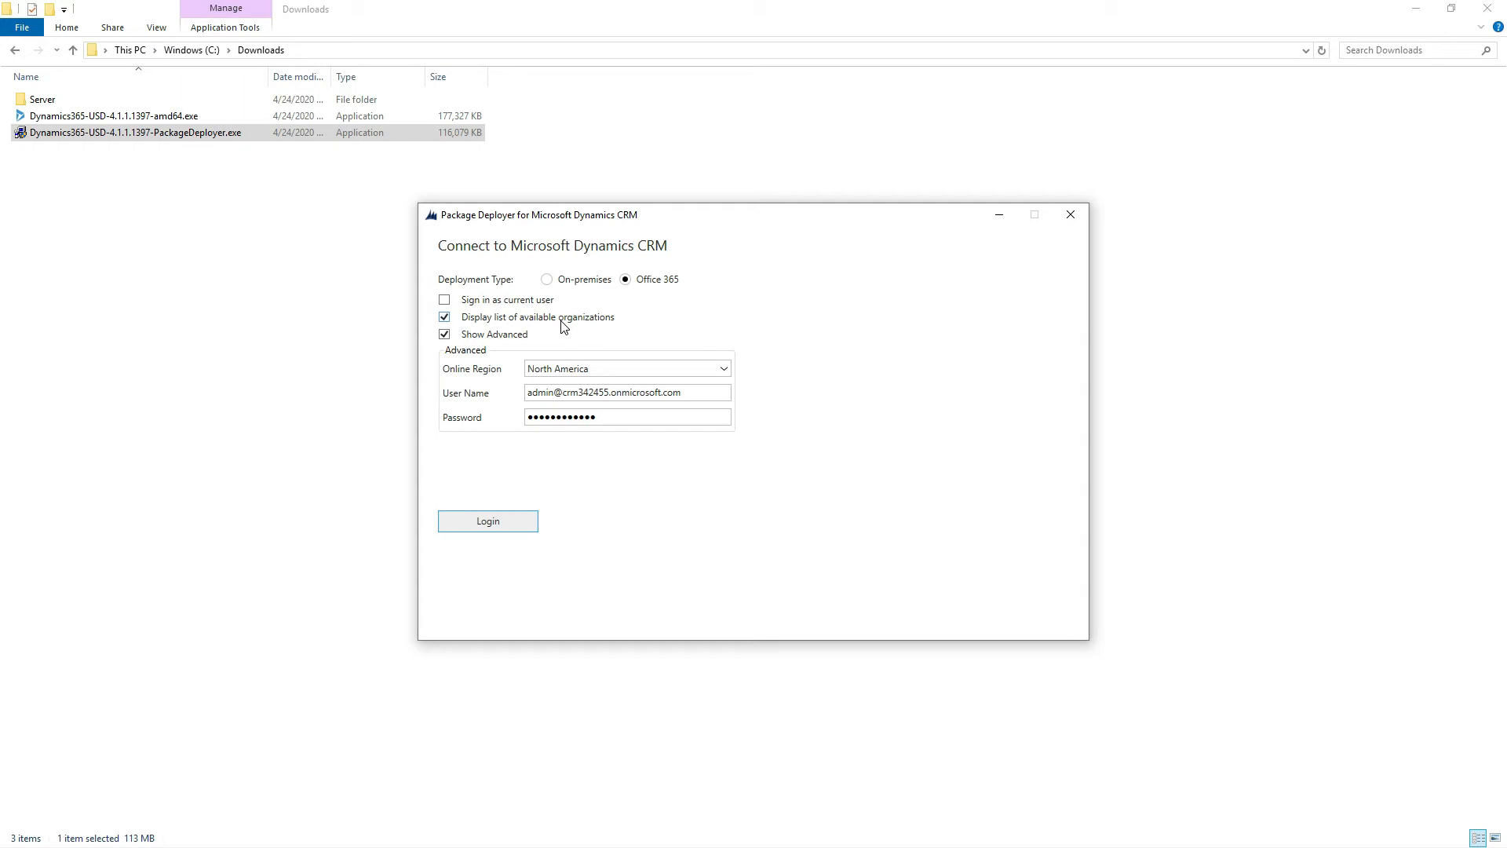
{"action": "left_click", "coordinate": [492, 529]}
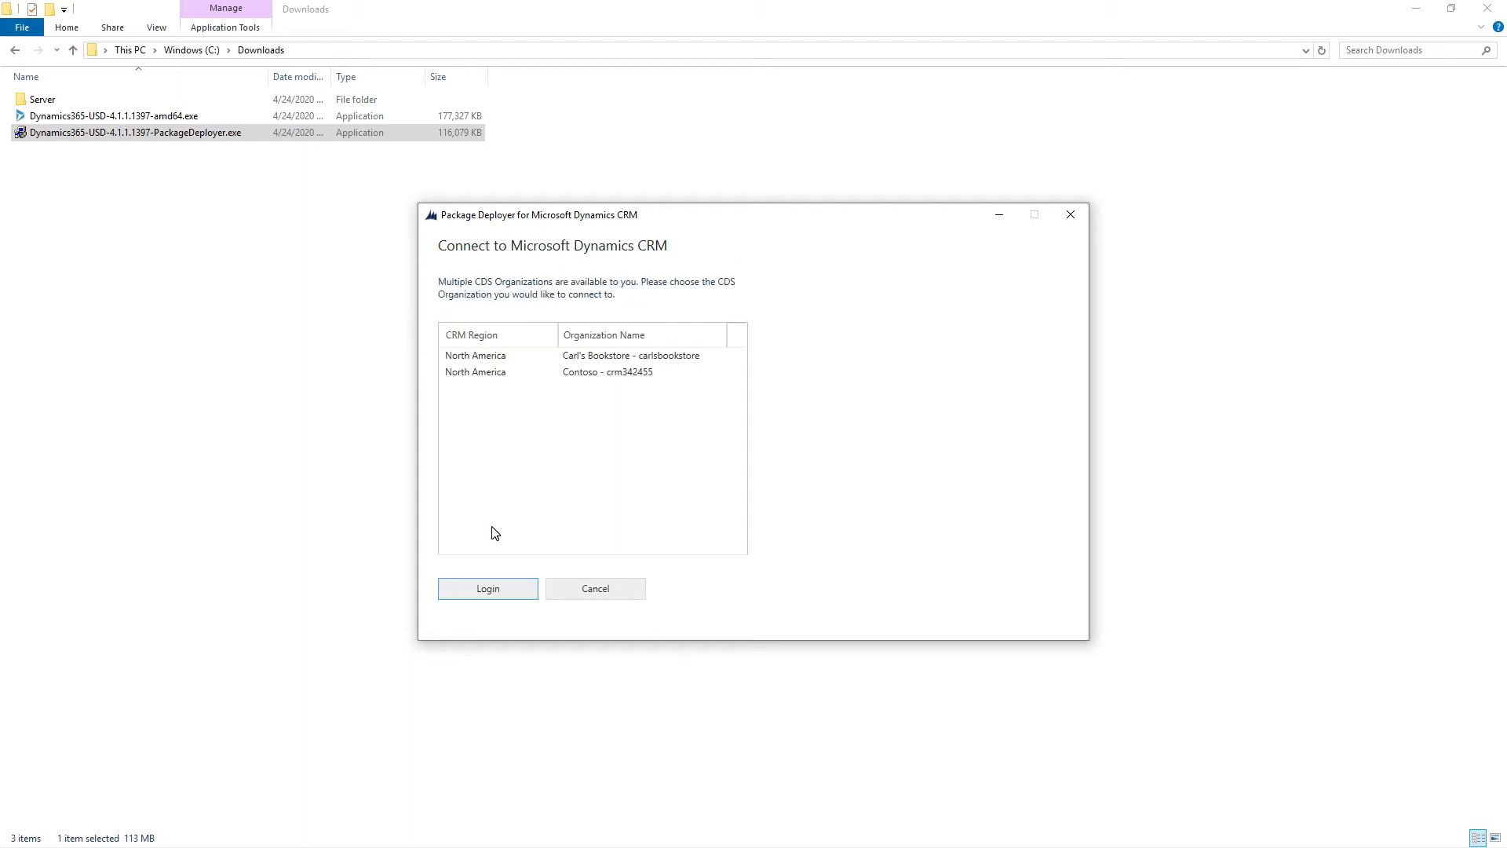
{"action": "left_click", "coordinate": [589, 376]}
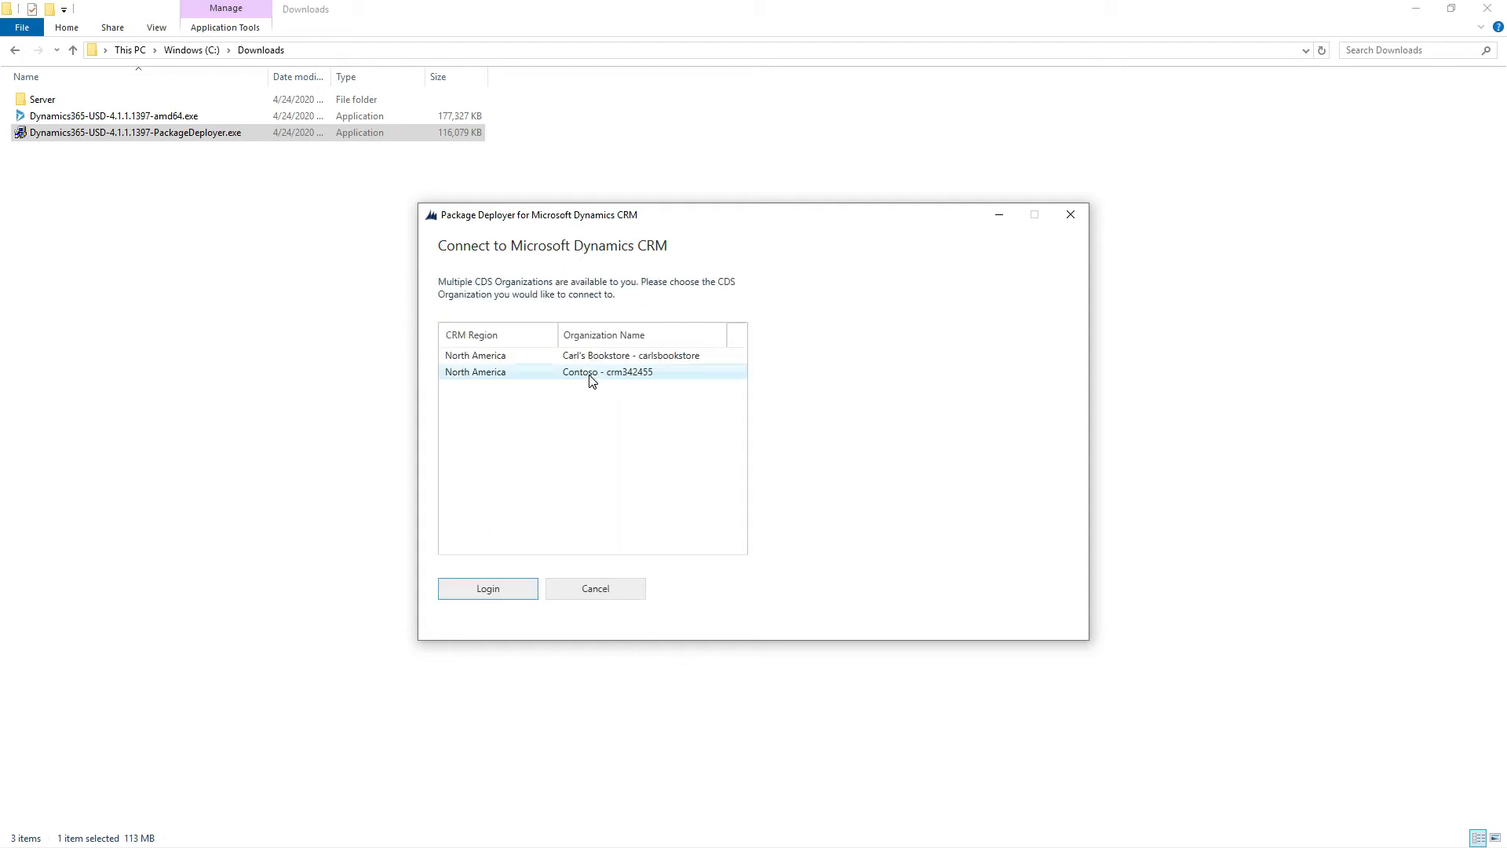
{"action": "left_click", "coordinate": [503, 594]}
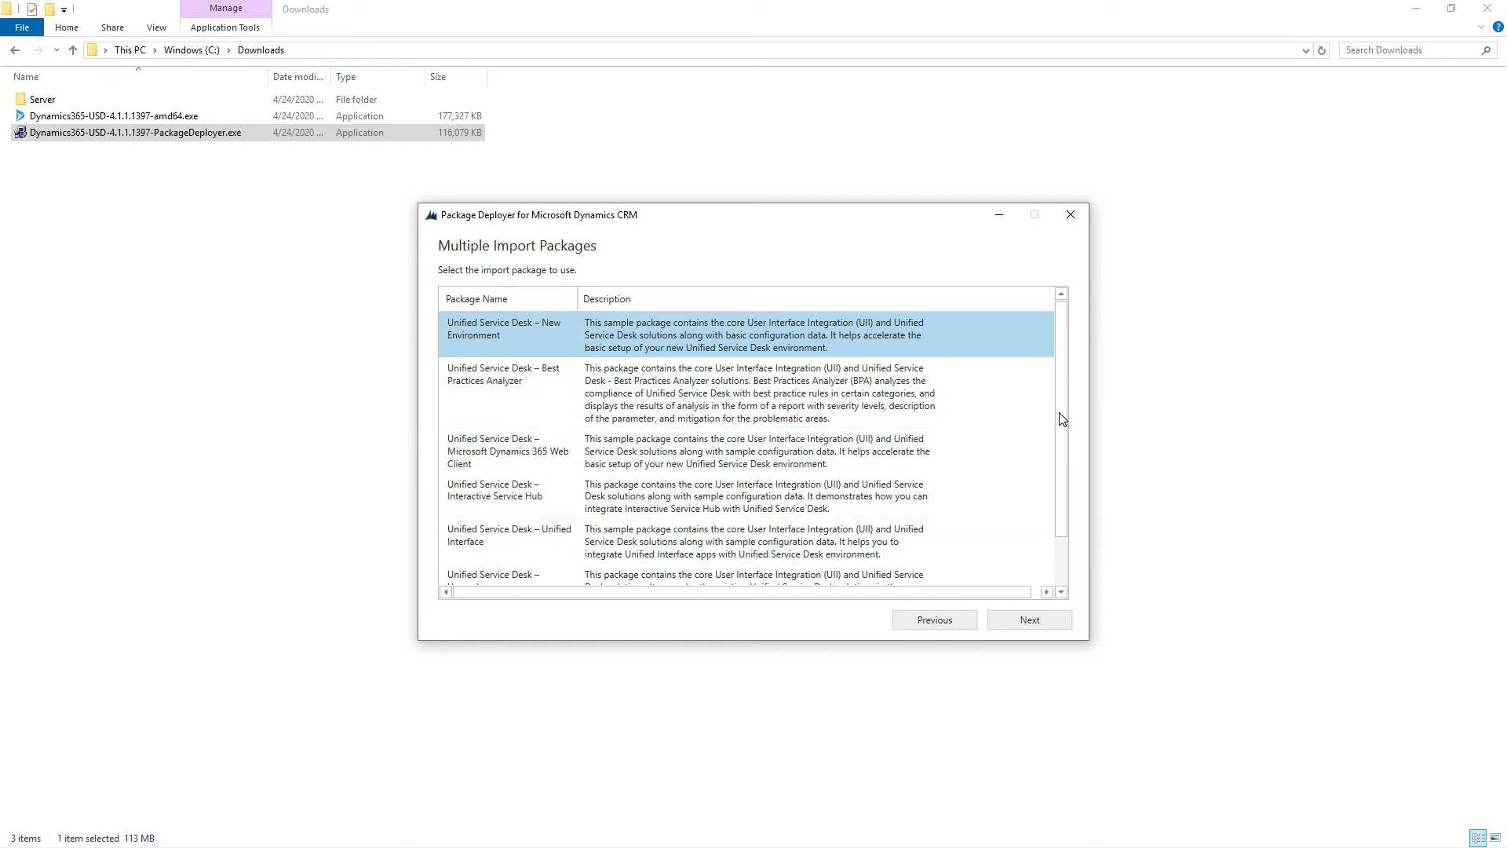
Step: Choose "Unified Service Desk – Upgrade" as the import package and proceed to its setup
{"action": "mouse_move", "coordinate": [1061, 418]}
{"action": "left_mouse_down"}
{"action": "mouse_move", "coordinate": [1063, 502]}
{"action": "mouse_move", "coordinate": [1068, 412]}
{"action": "left_mouse_up"}
{"action": "scroll", "coordinate": [1078, 471], "scroll_direction": "down", "scroll_amount": 1}
{"action": "left_click", "coordinate": [747, 442]}
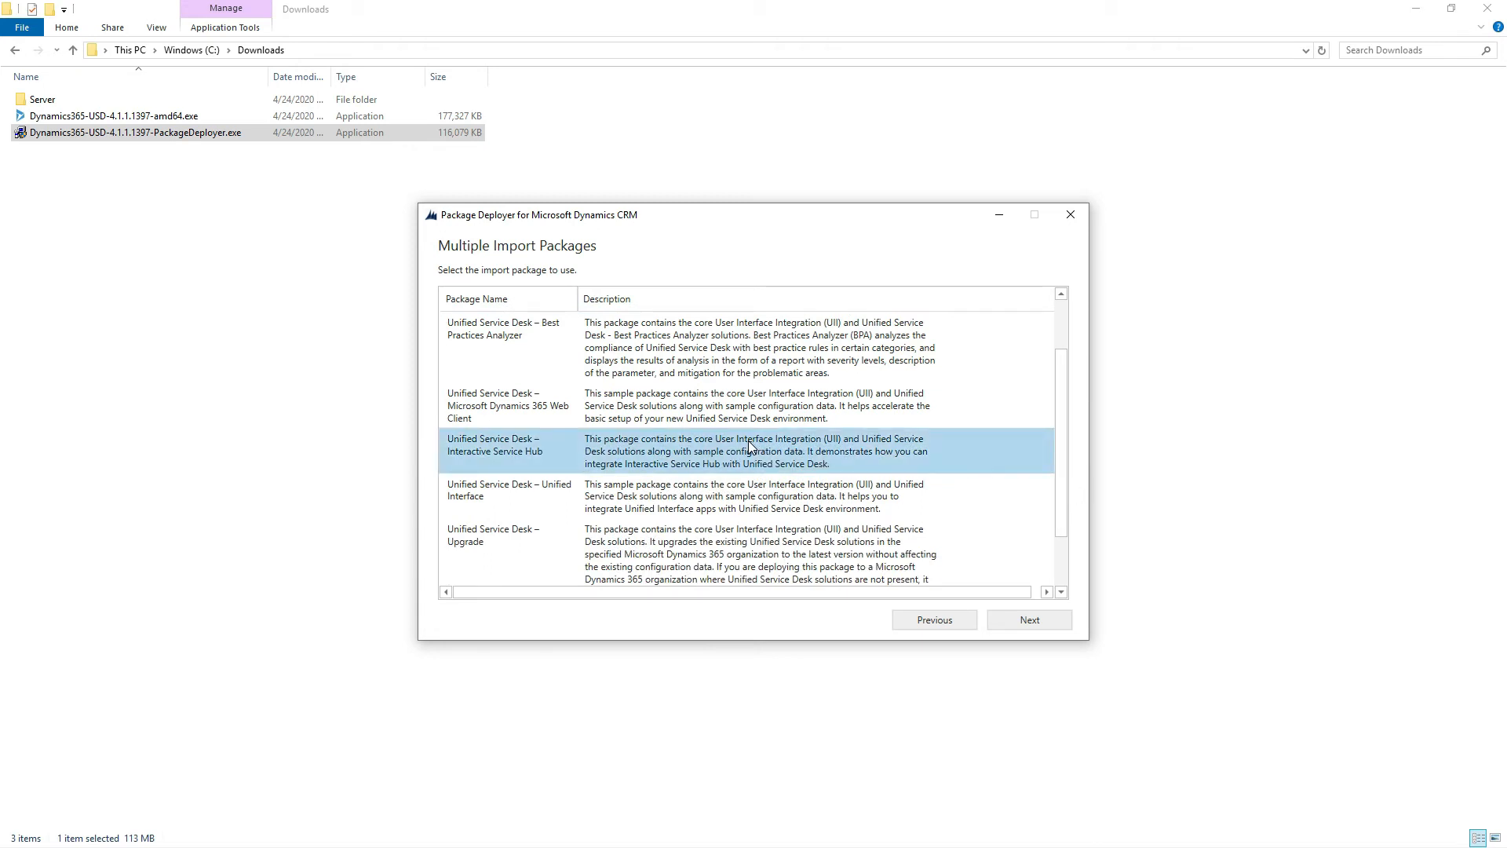
{"action": "left_click", "coordinate": [560, 525]}
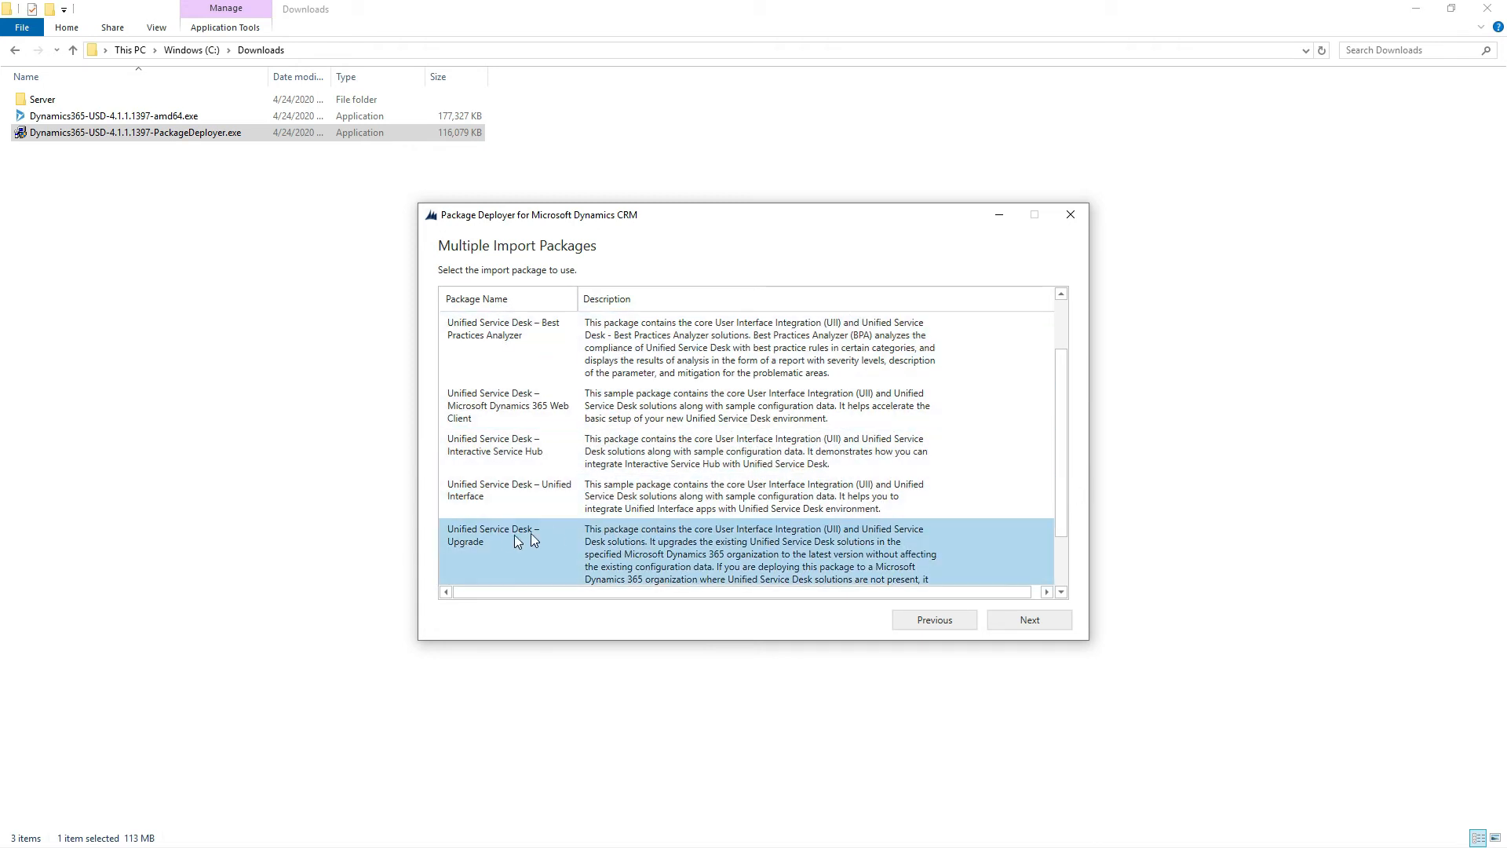
{"action": "scroll", "coordinate": [489, 547], "scroll_direction": "down", "scroll_amount": 1}
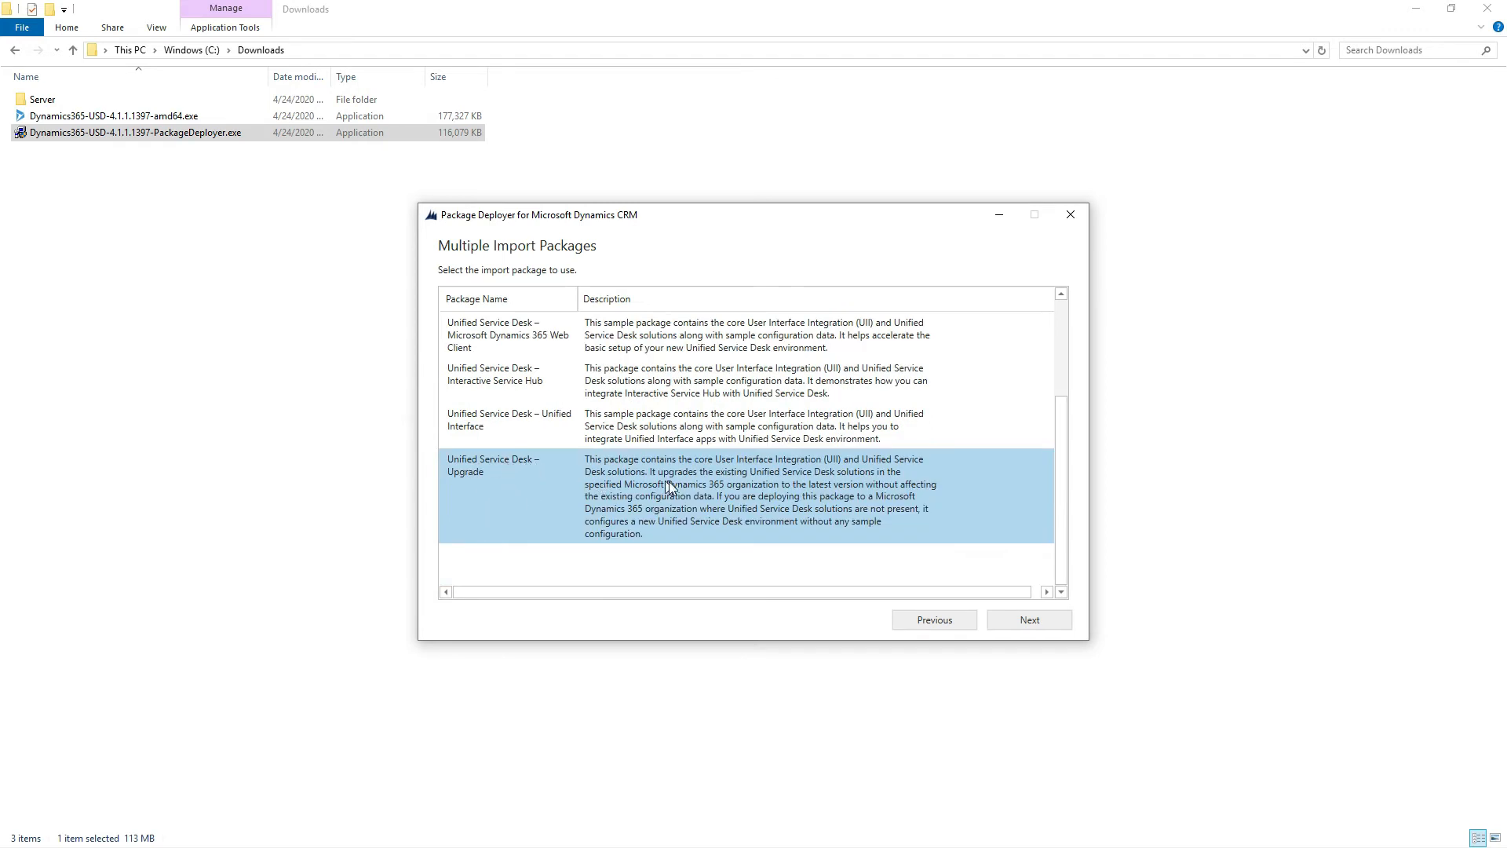
{"action": "left_click", "coordinate": [1030, 620]}
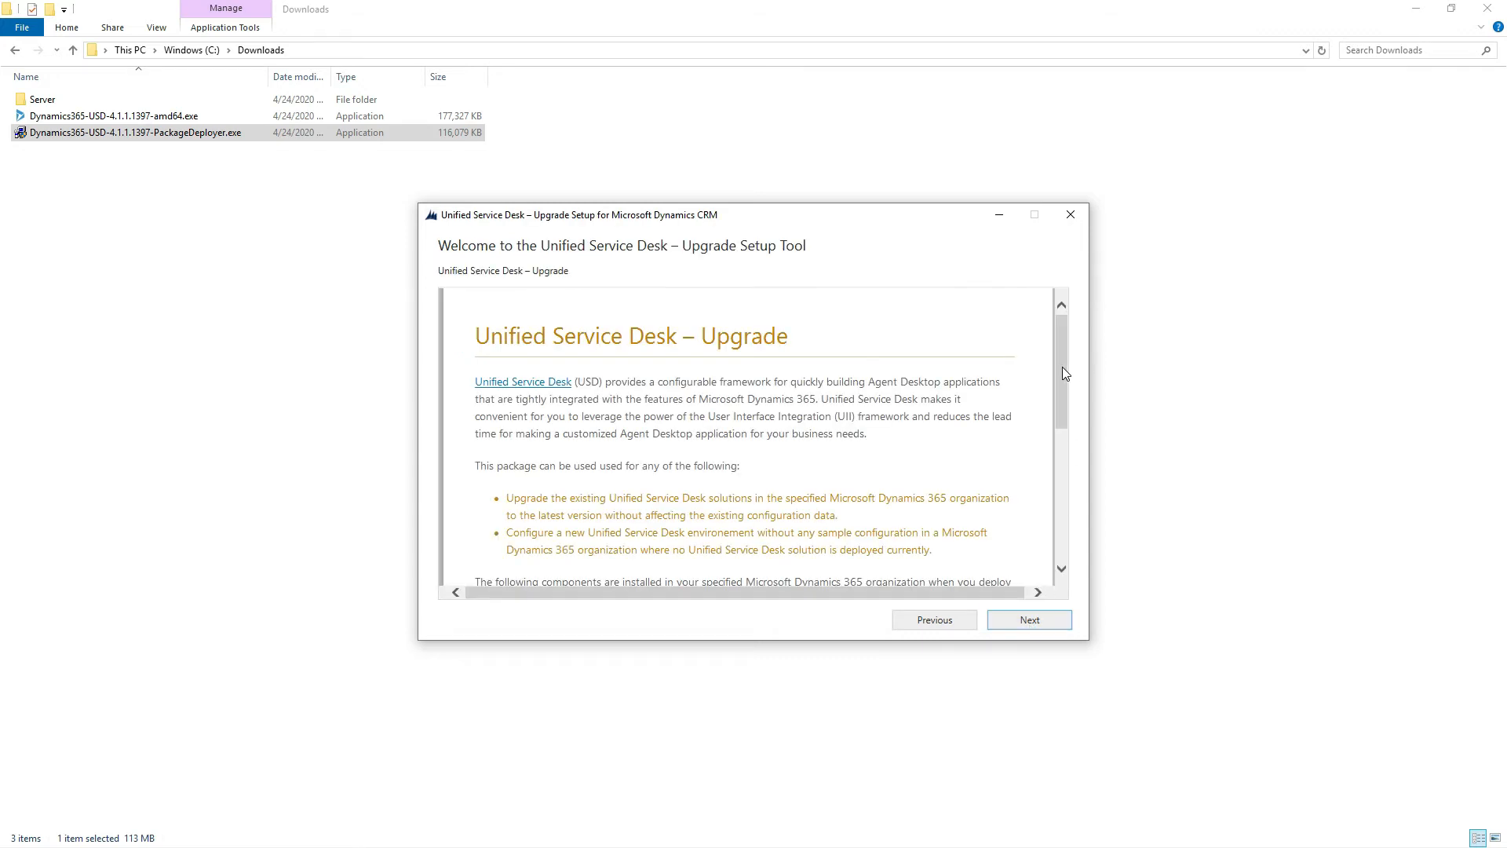
Step: Review the upgrade package's description, install it into the selected organization, and finish the setup
{"action": "left_click_drag", "start_coordinate": [1064, 373], "coordinate": [1080, 522]}
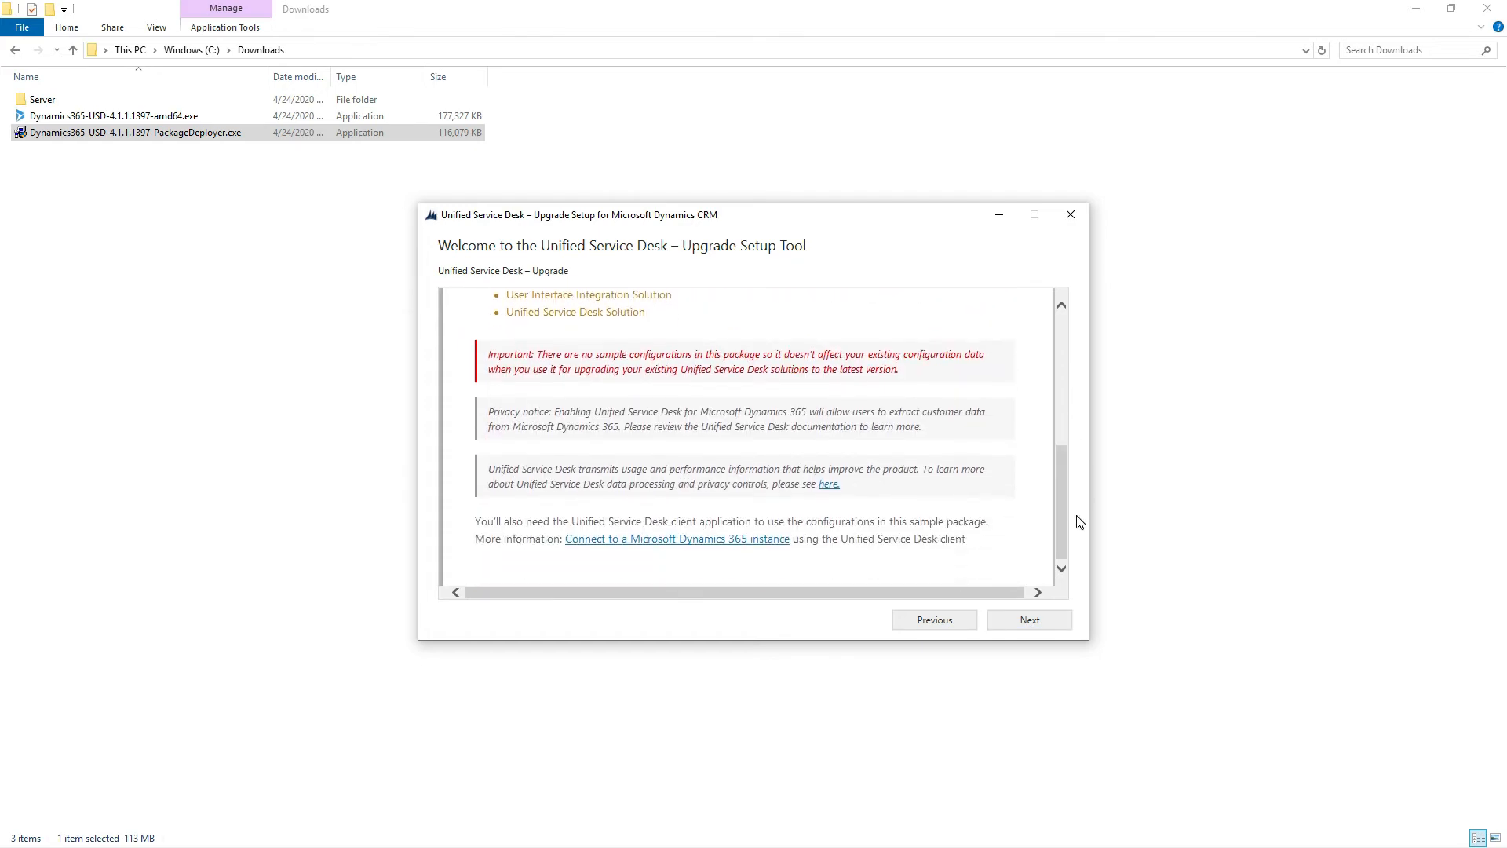
{"action": "left_click", "coordinate": [1044, 618]}
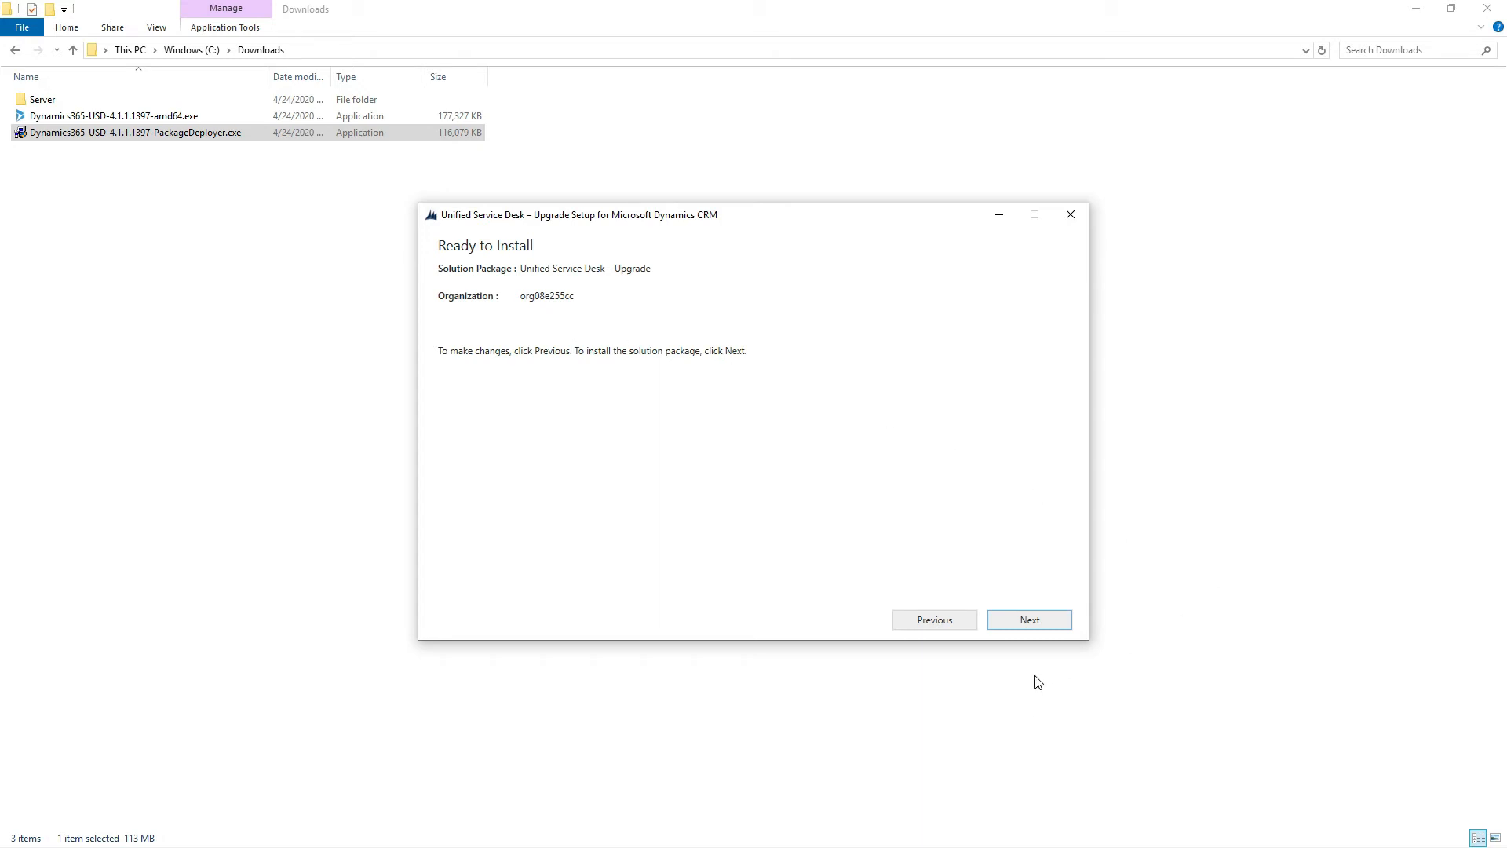
{"action": "left_click", "coordinate": [1052, 622]}
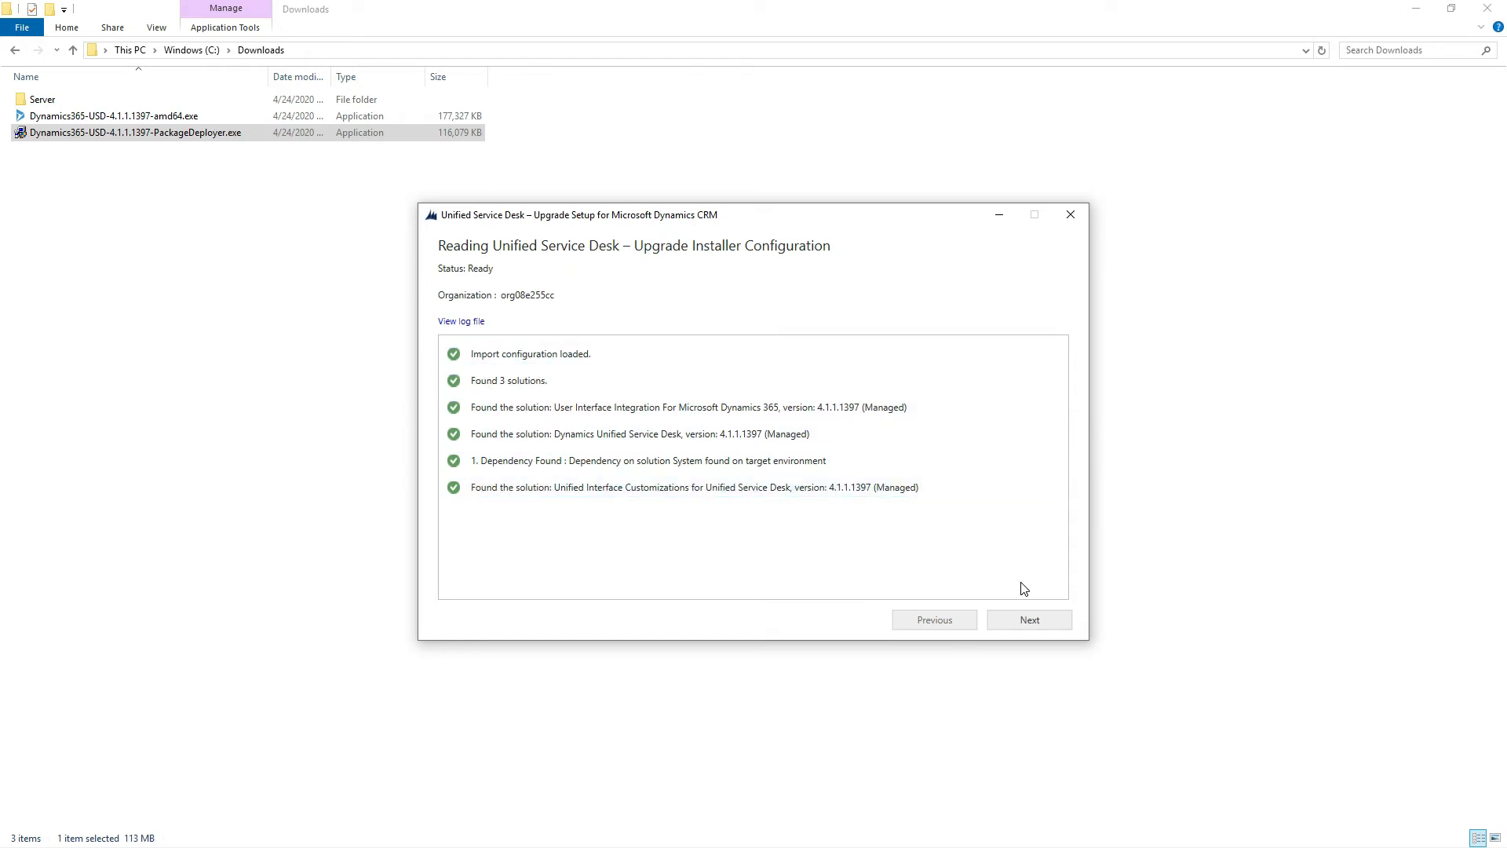
{"action": "left_click", "coordinate": [1046, 624]}
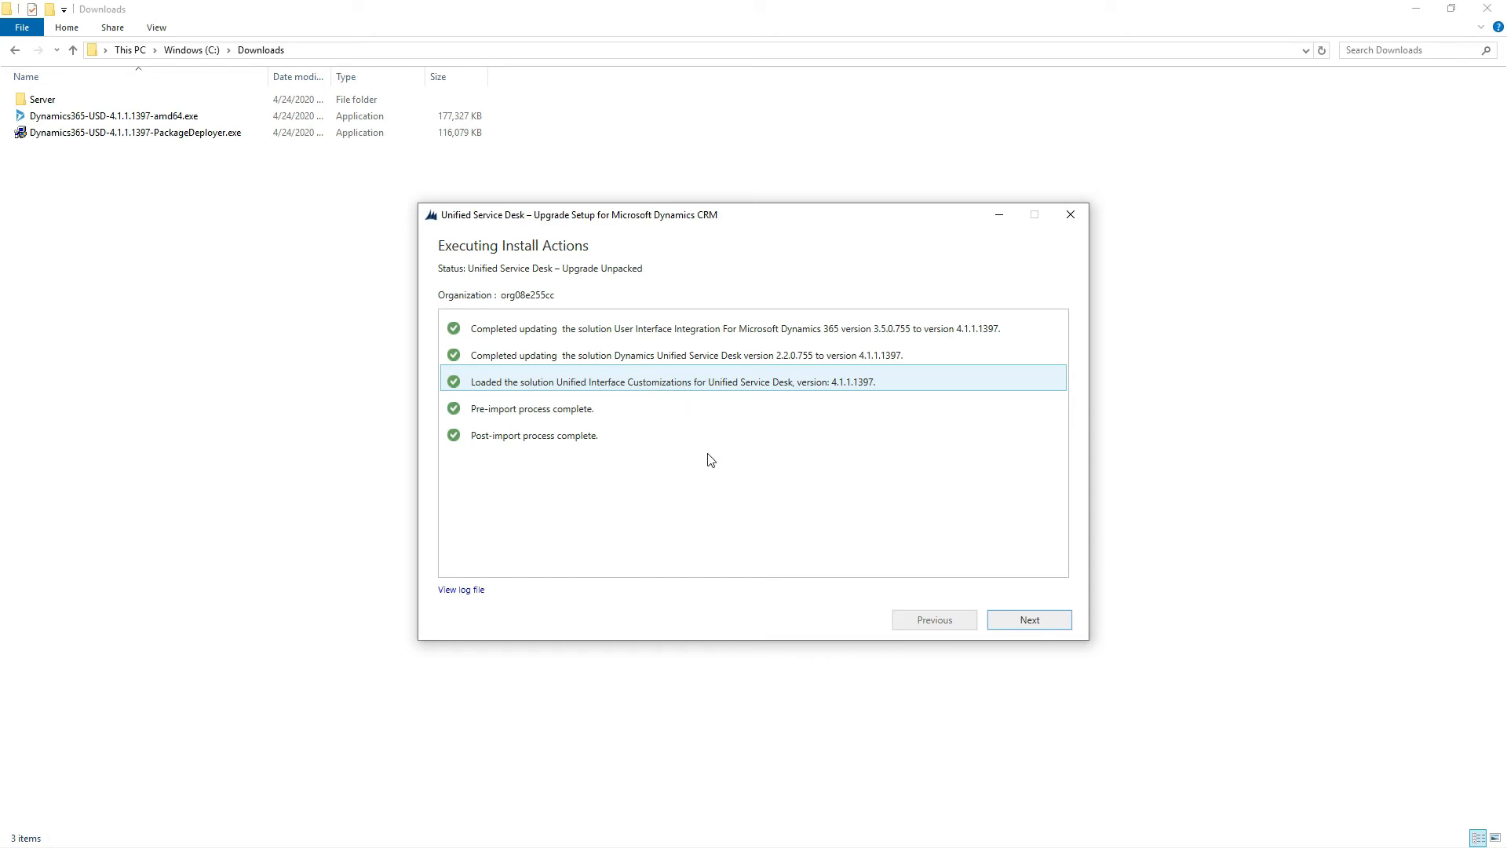
{"action": "left_click", "coordinate": [1030, 620]}
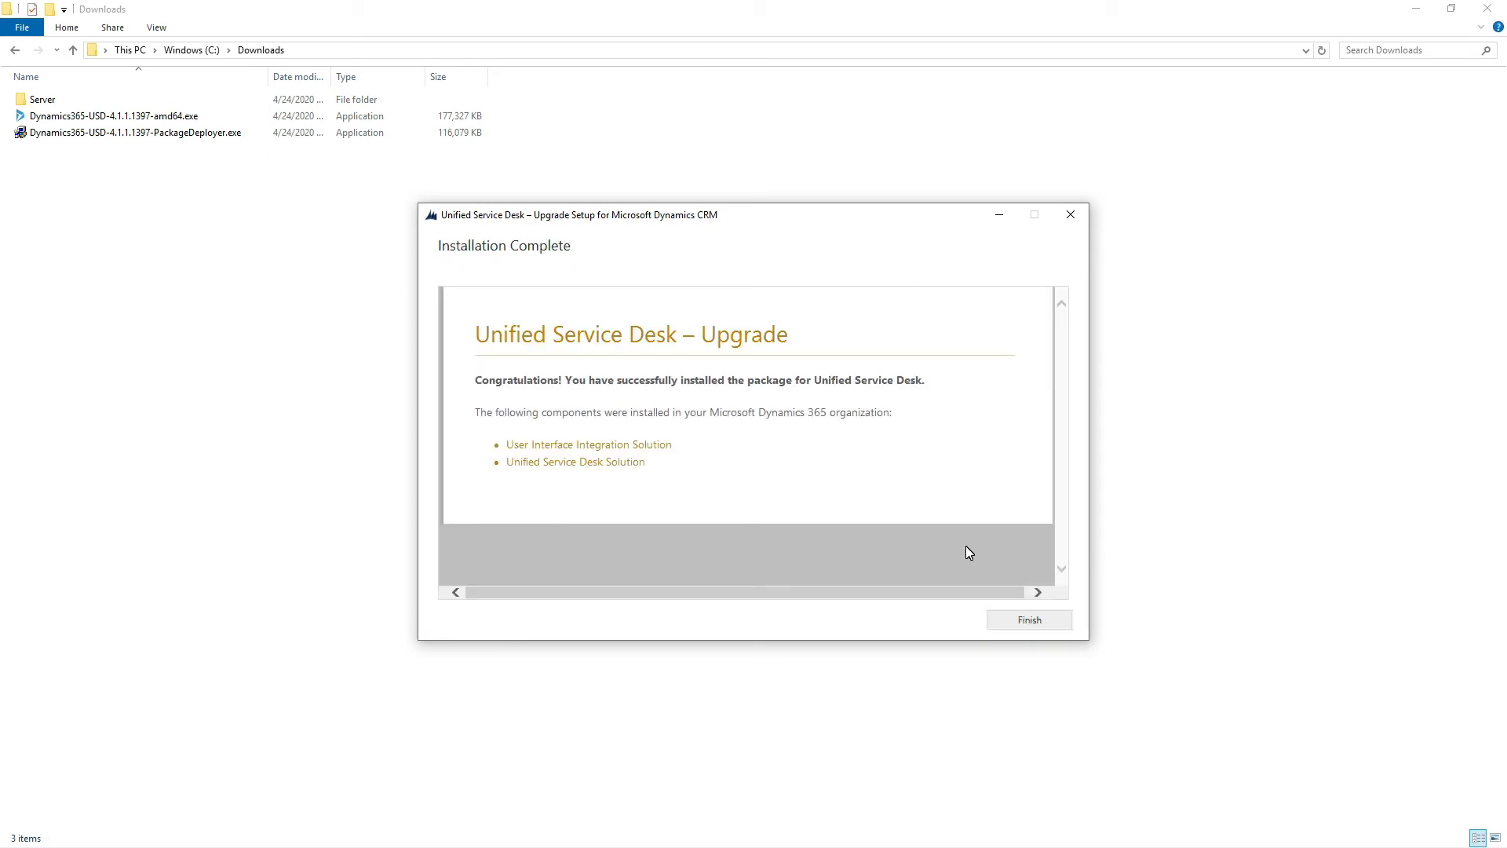
{"action": "left_click", "coordinate": [1031, 622]}
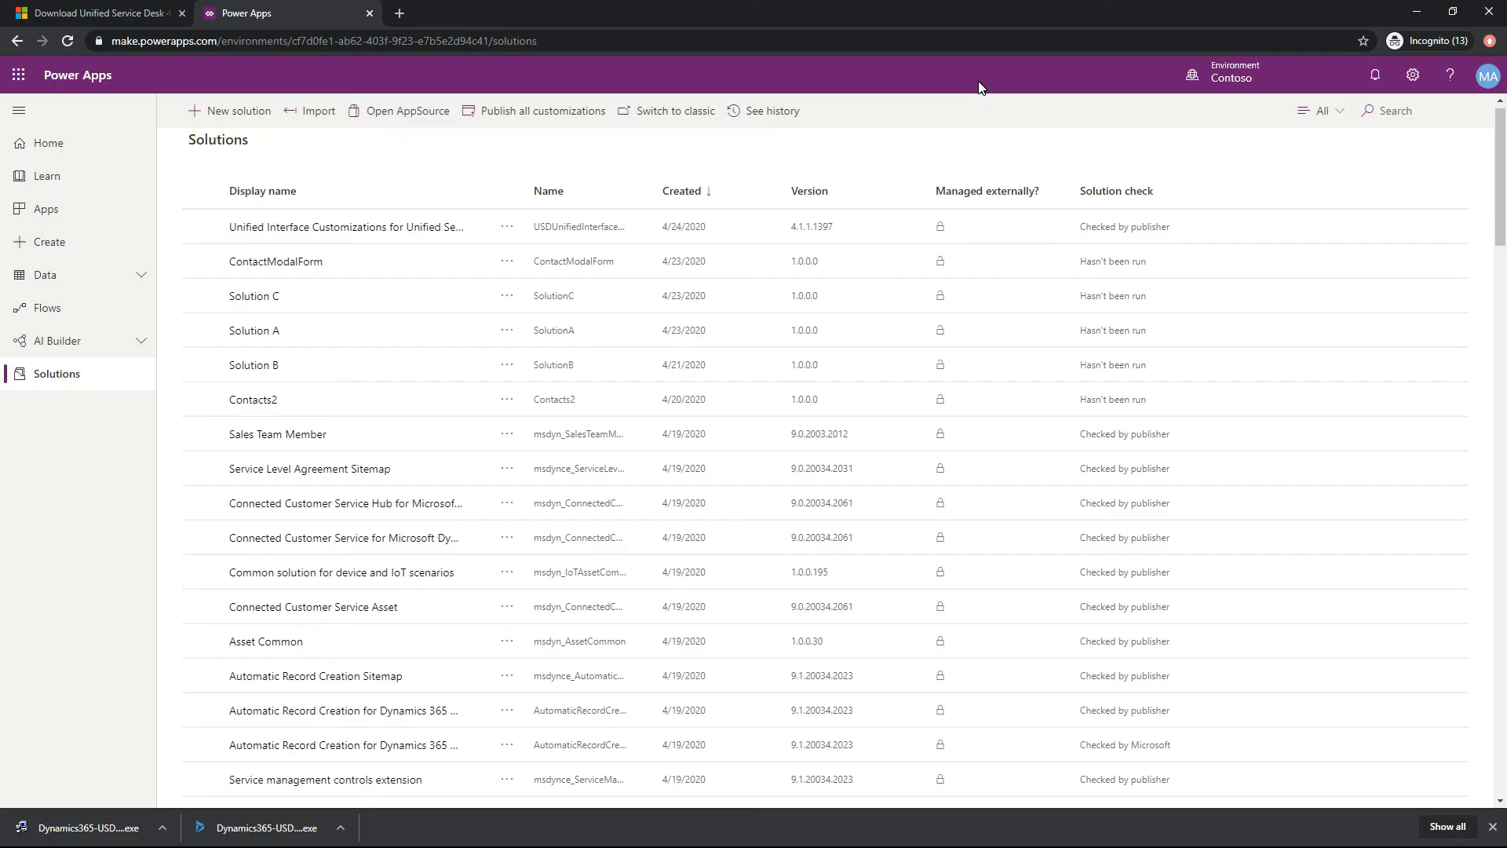
Step: Refresh the Power Apps solutions list and check the versions of the Unified Service Desk solutions
{"action": "key", "text": "F5"}
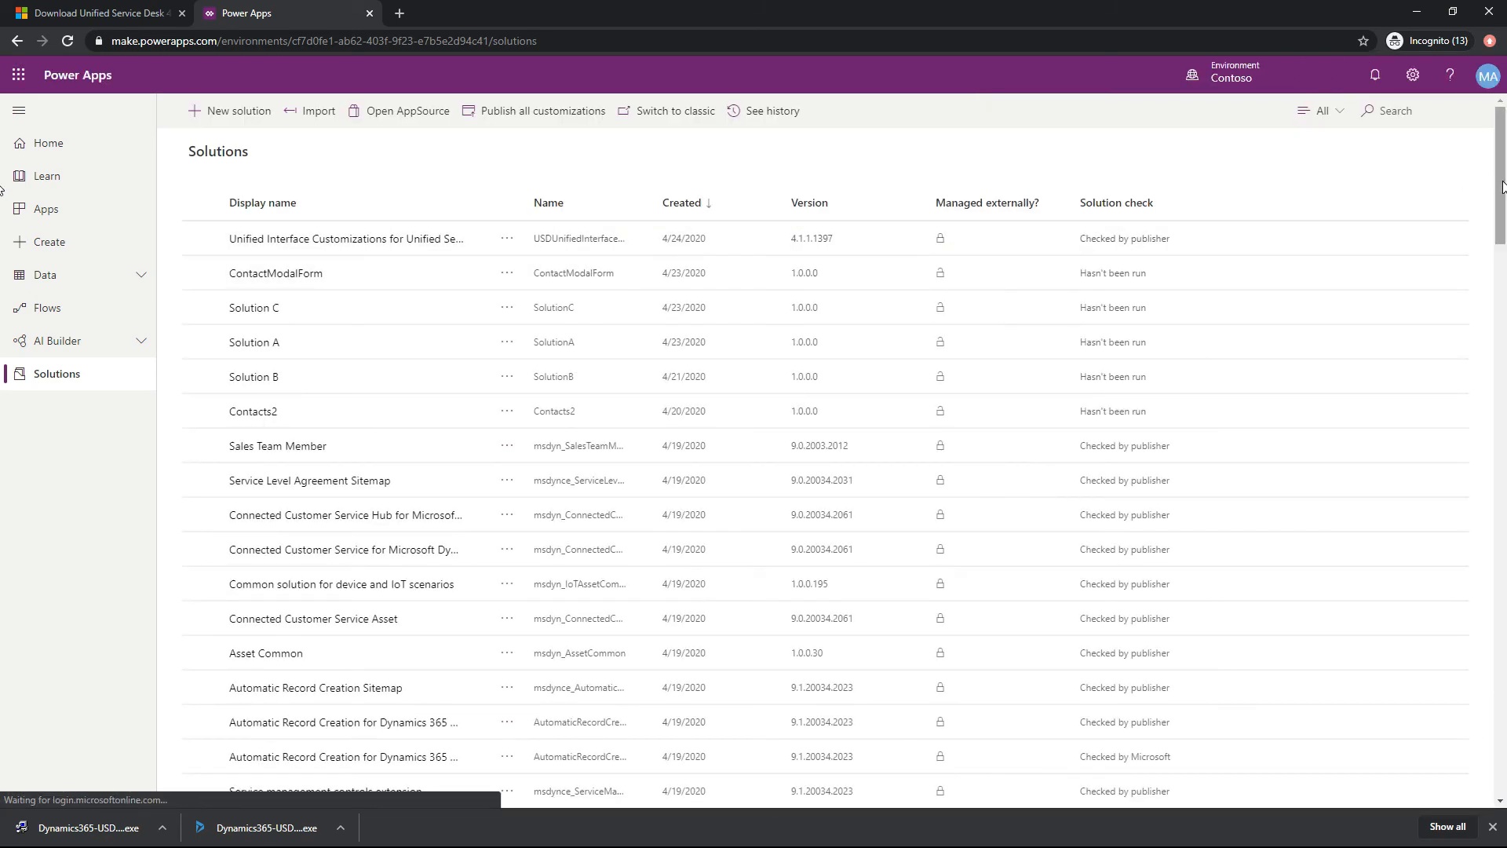
{"action": "left_click_drag", "start_coordinate": [1503, 187], "coordinate": [1504, 291]}
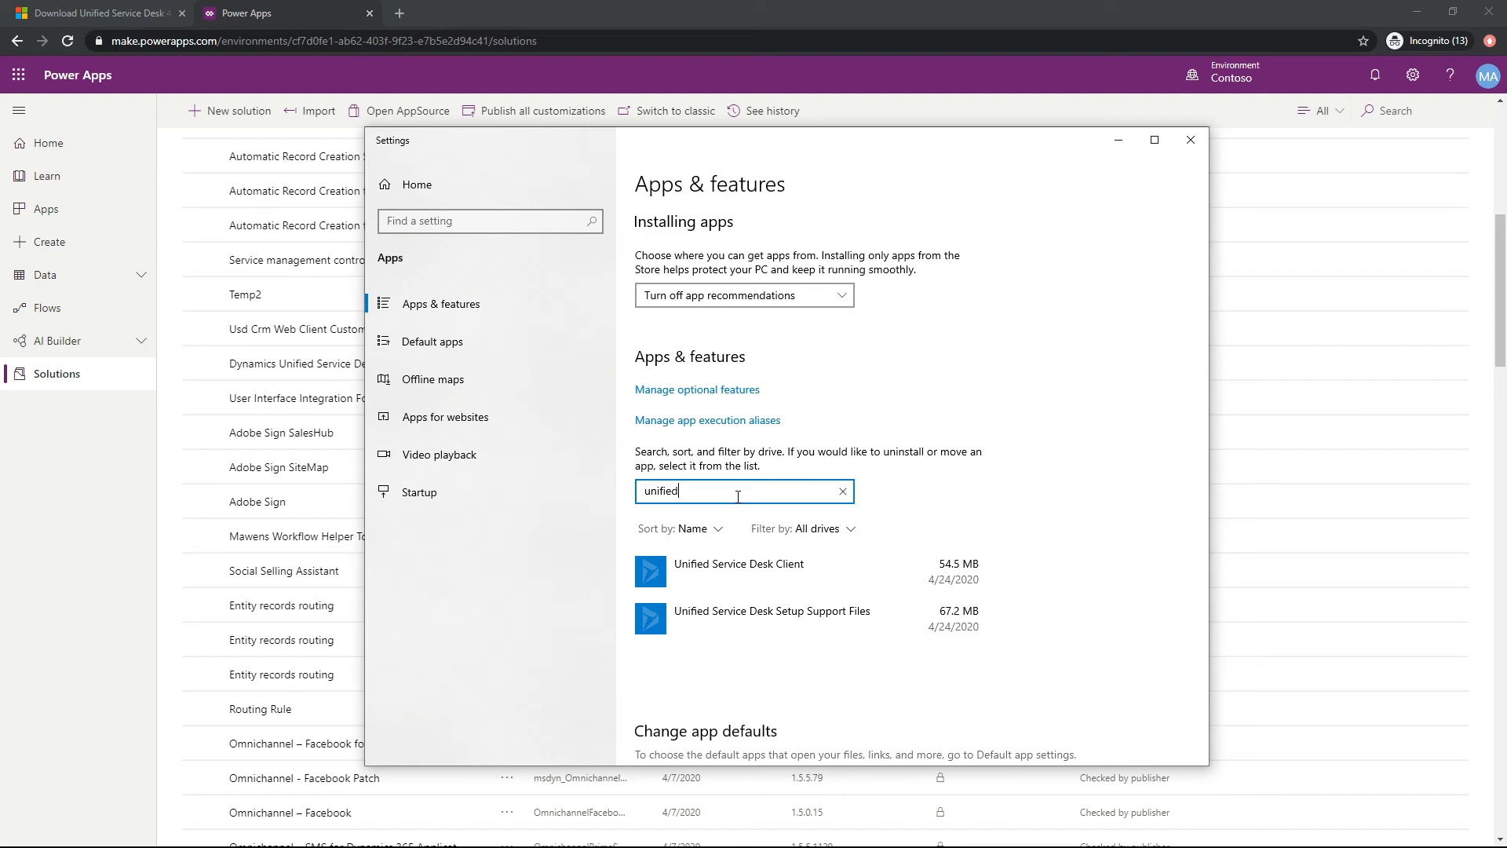
Step: Highlight the search term "unified" in the installed apps search of Windows Settings
{"action": "double_click", "coordinate": [657, 497]}
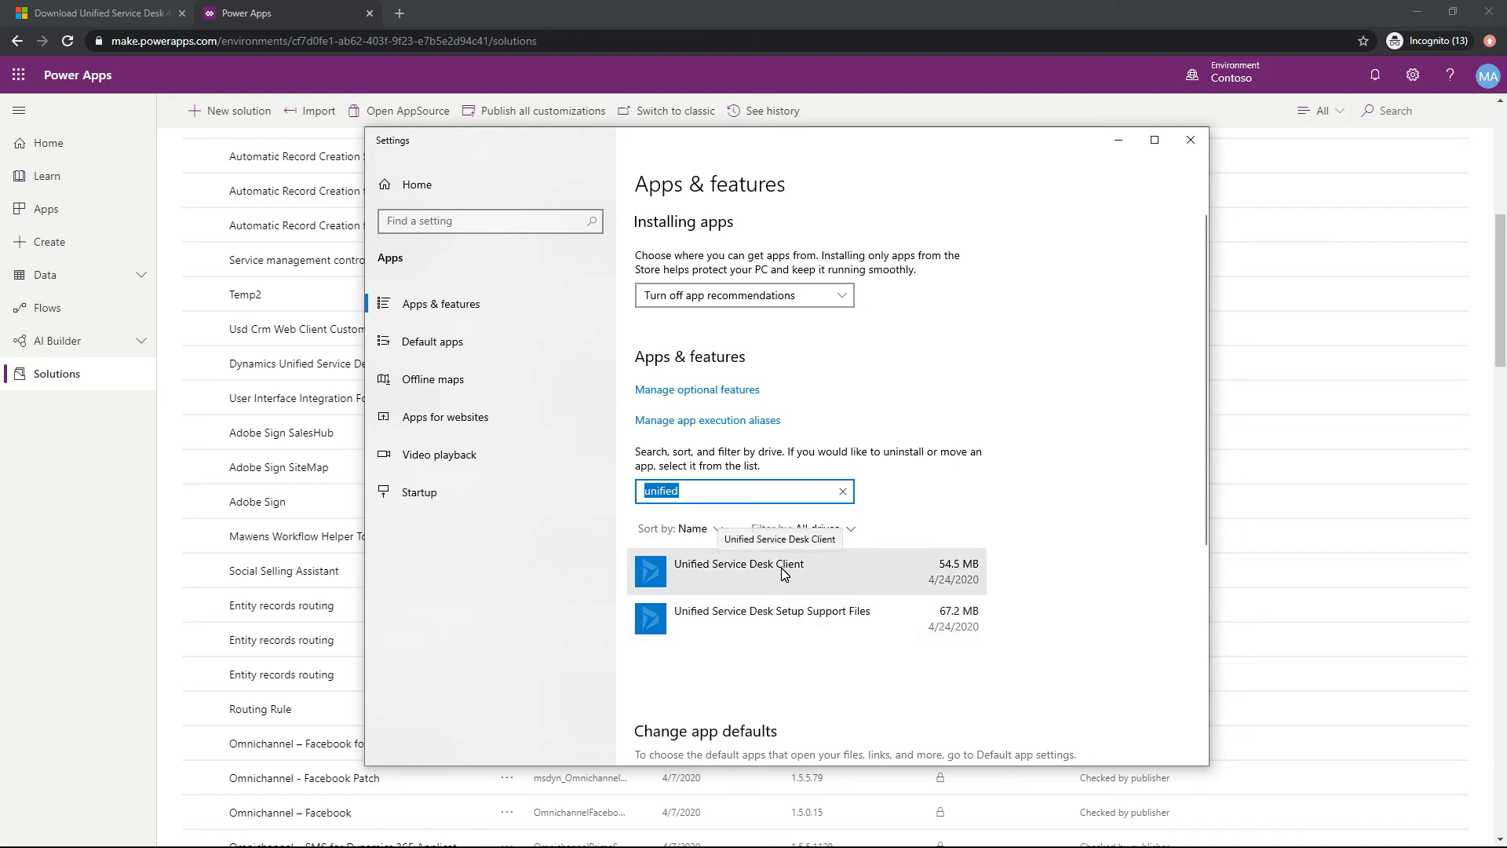
Step: Check the installed versions of Unified Service Desk Client and Unified Service Desk Setup Support Files
{"action": "left_click", "coordinate": [850, 578]}
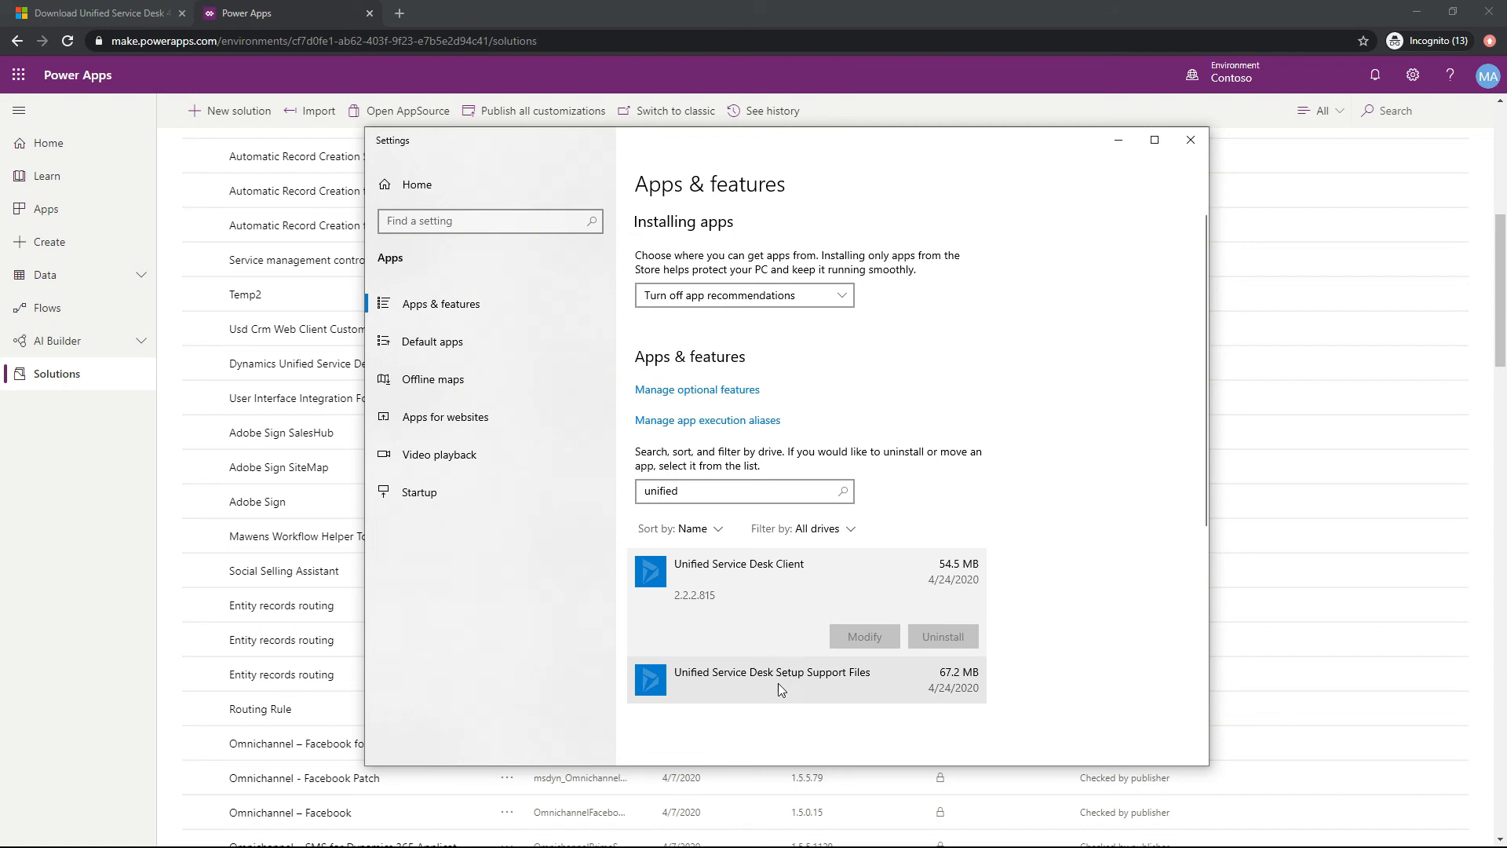
{"action": "left_click", "coordinate": [830, 689]}
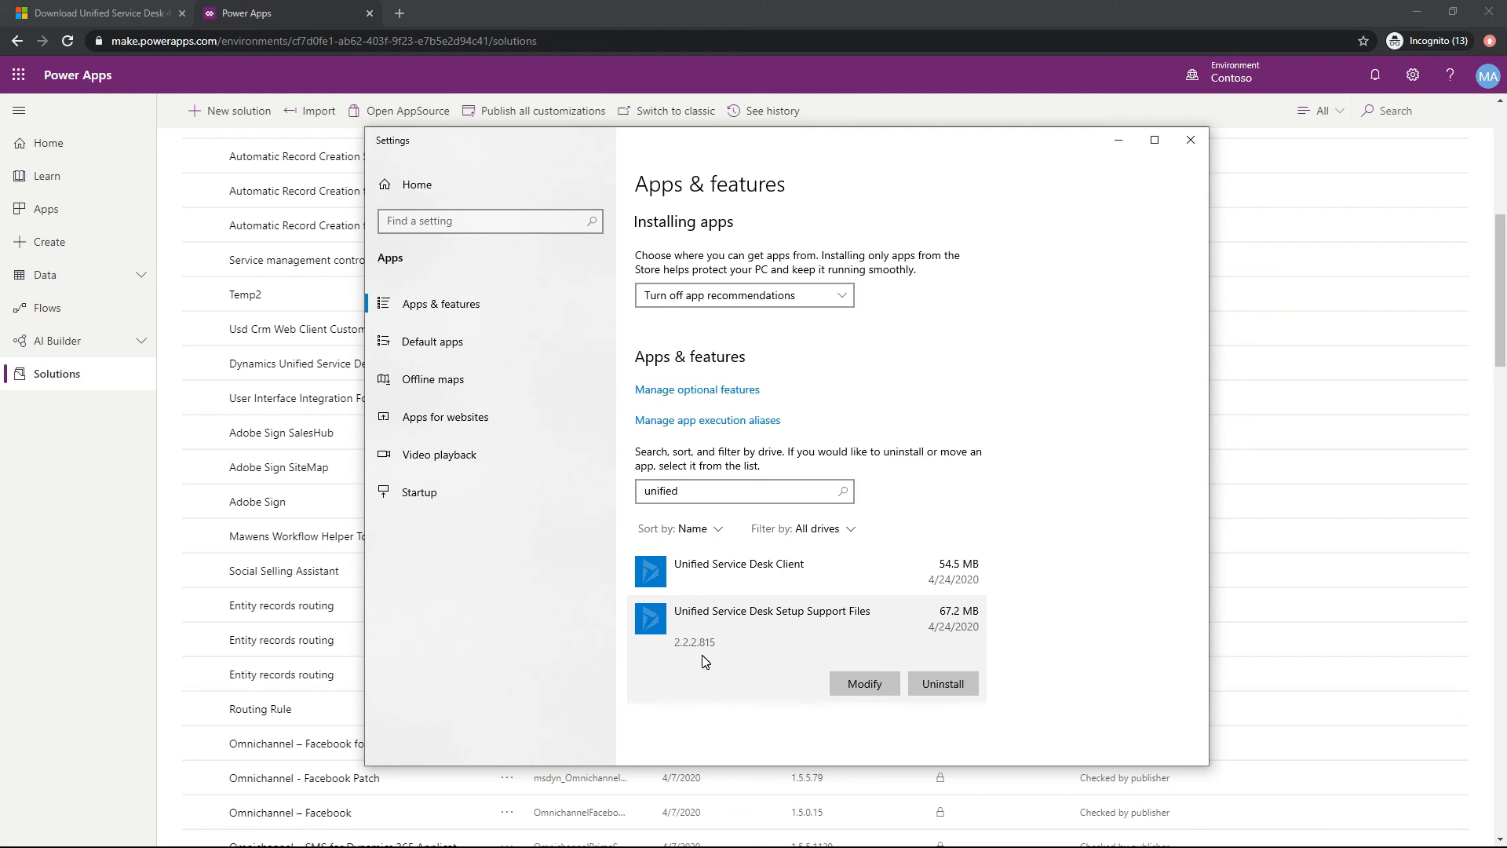
Step: Switch to the Downloads folder in File Explorer and run the client installer Dynamics365-USD-4.1.1.1397-amd64.exe
{"action": "key", "text": "alt+Tab"}
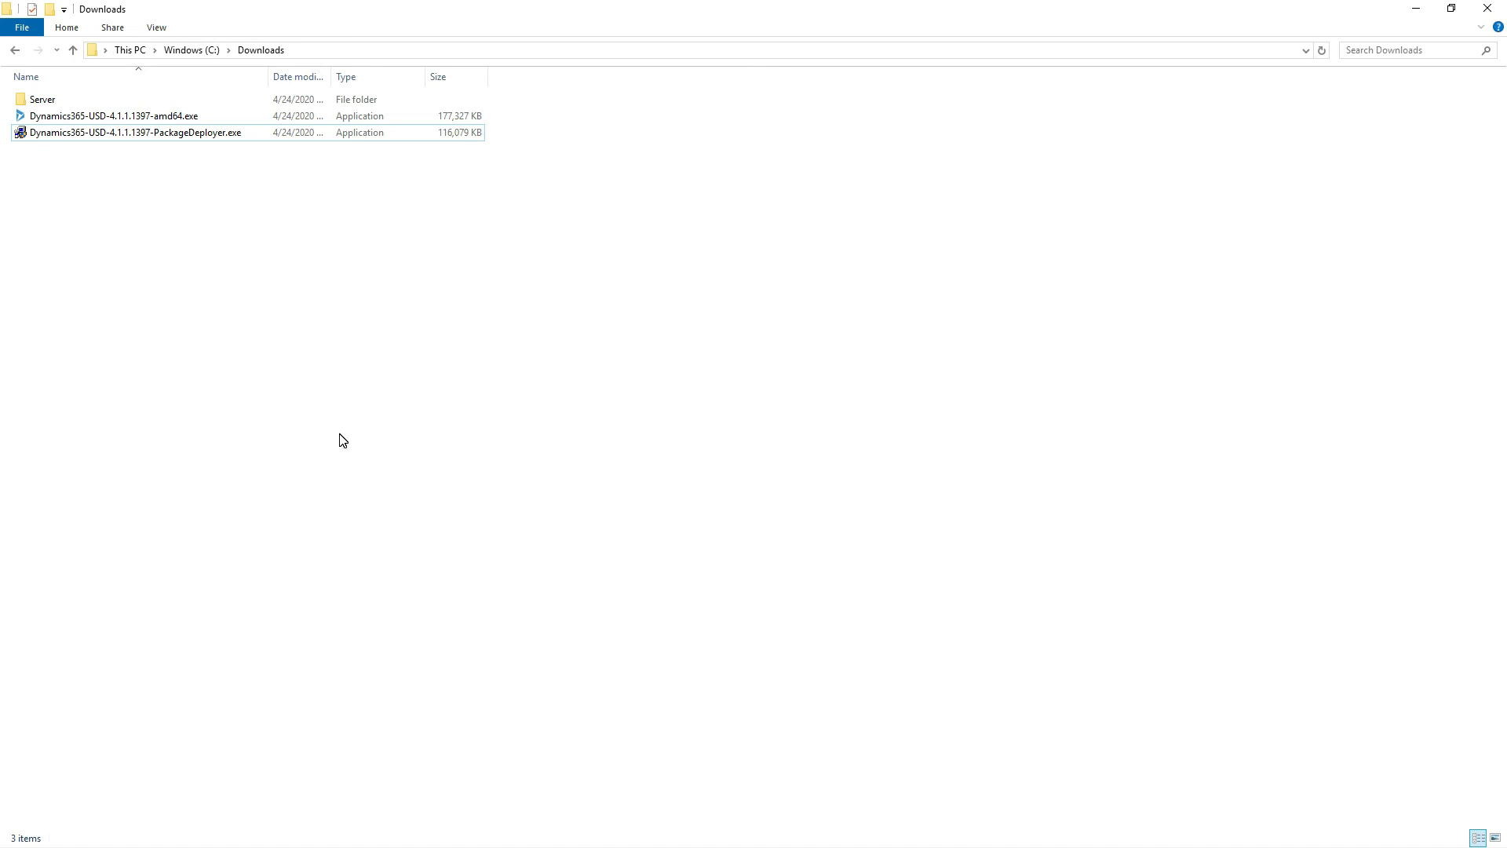
{"action": "left_click", "coordinate": [165, 122]}
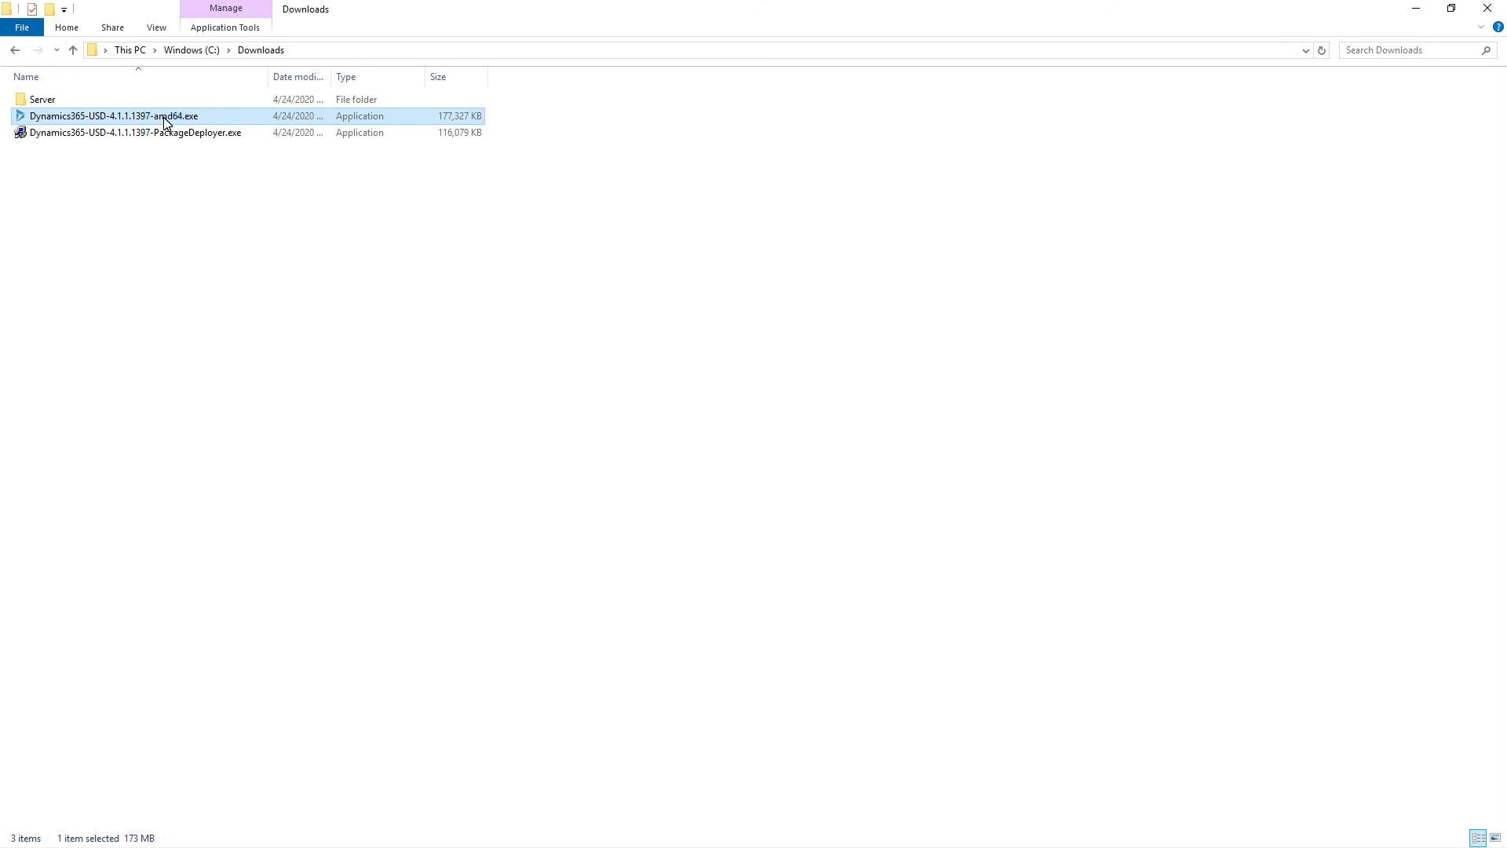
{"action": "double_click", "coordinate": [165, 122]}
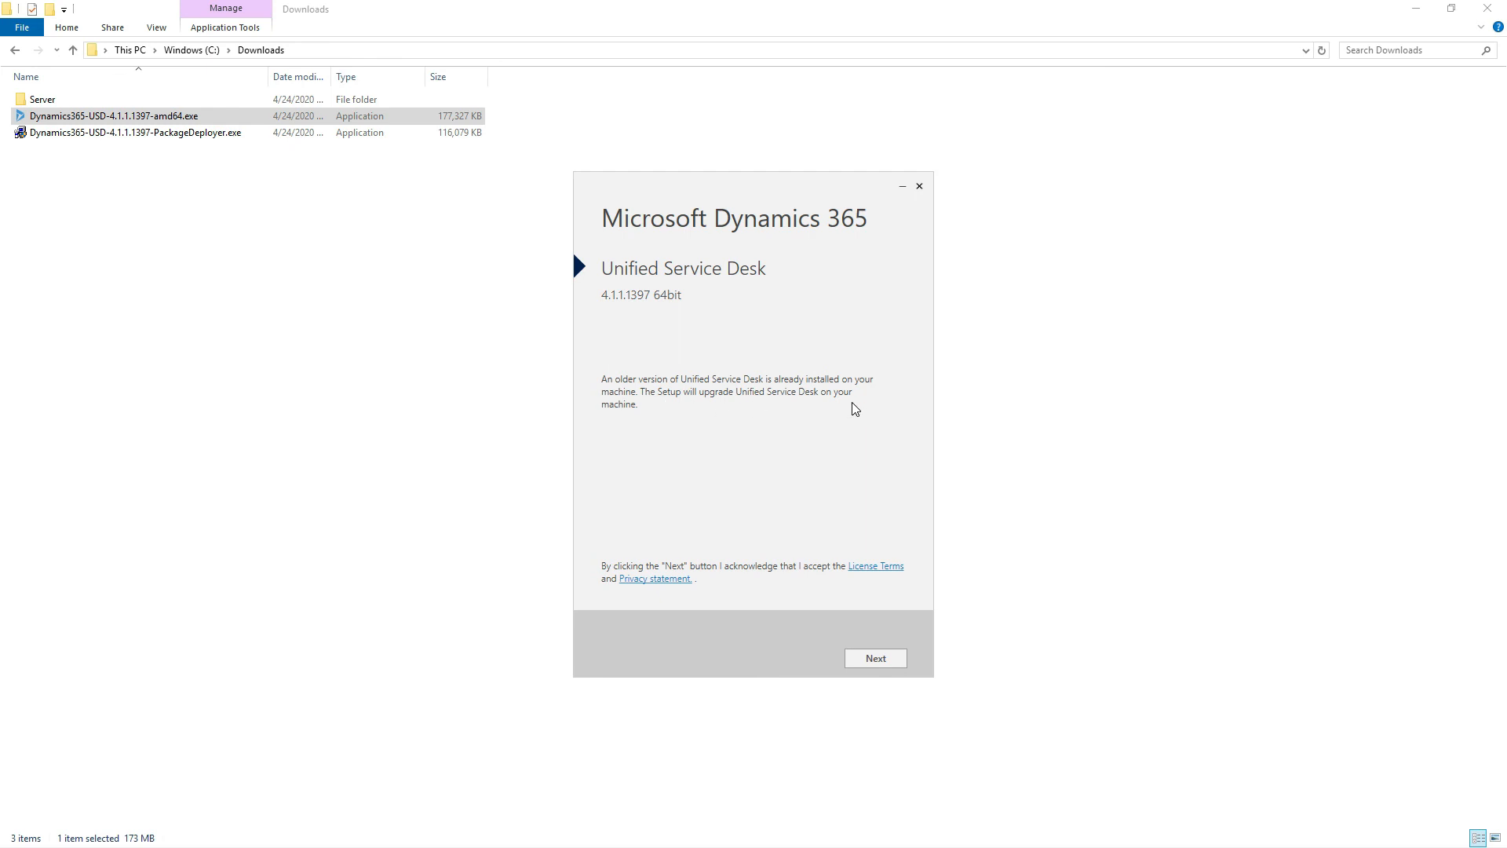
Step: Accept the license terms, install the Unified Service Desk upgrade with the desktop shortcut option kept, and launch the upgraded client
{"action": "left_click", "coordinate": [890, 664]}
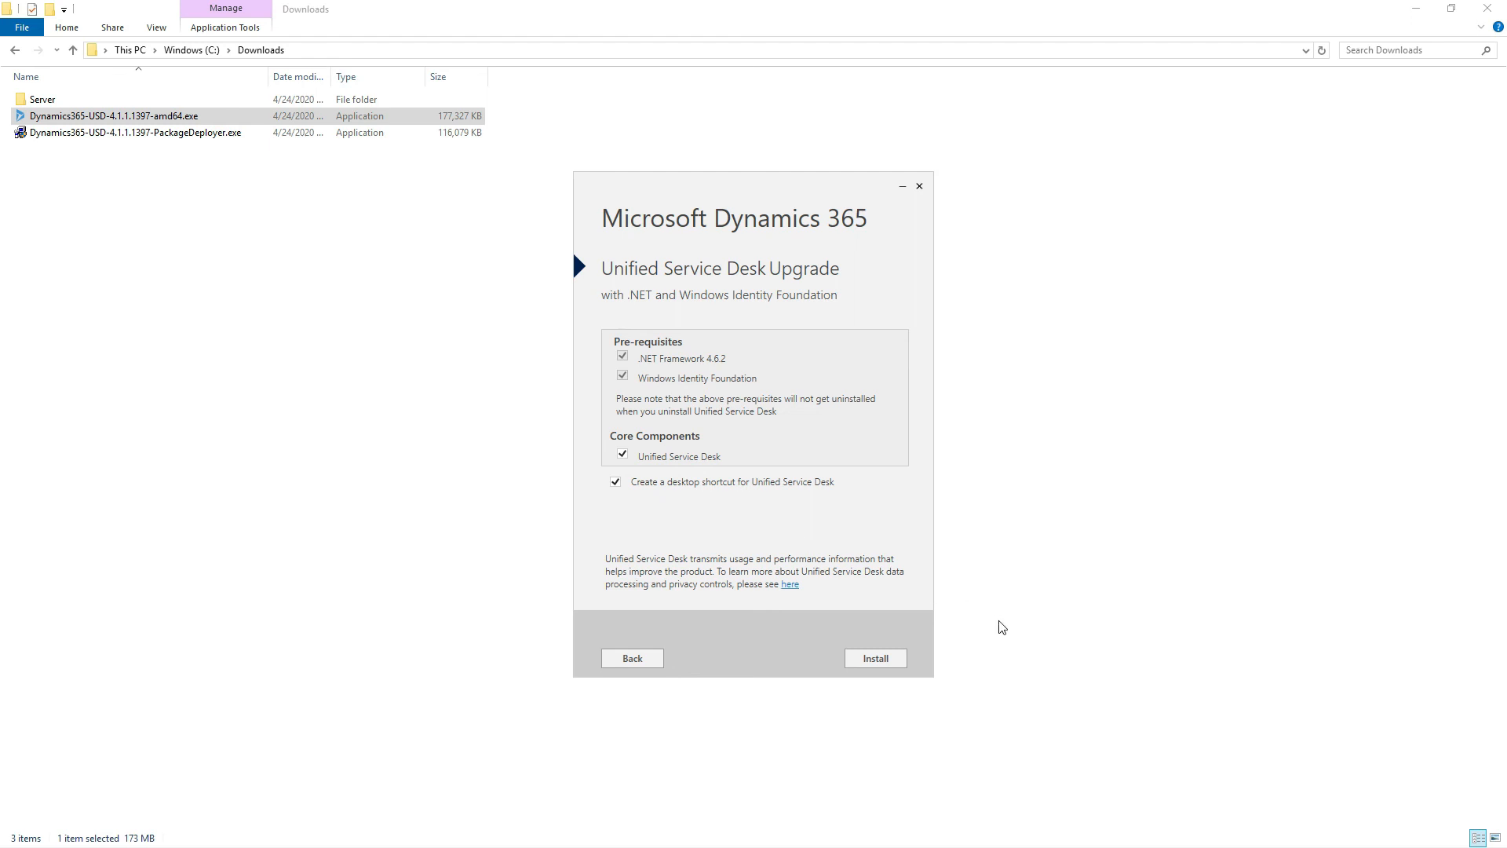
{"action": "left_click", "coordinate": [875, 663]}
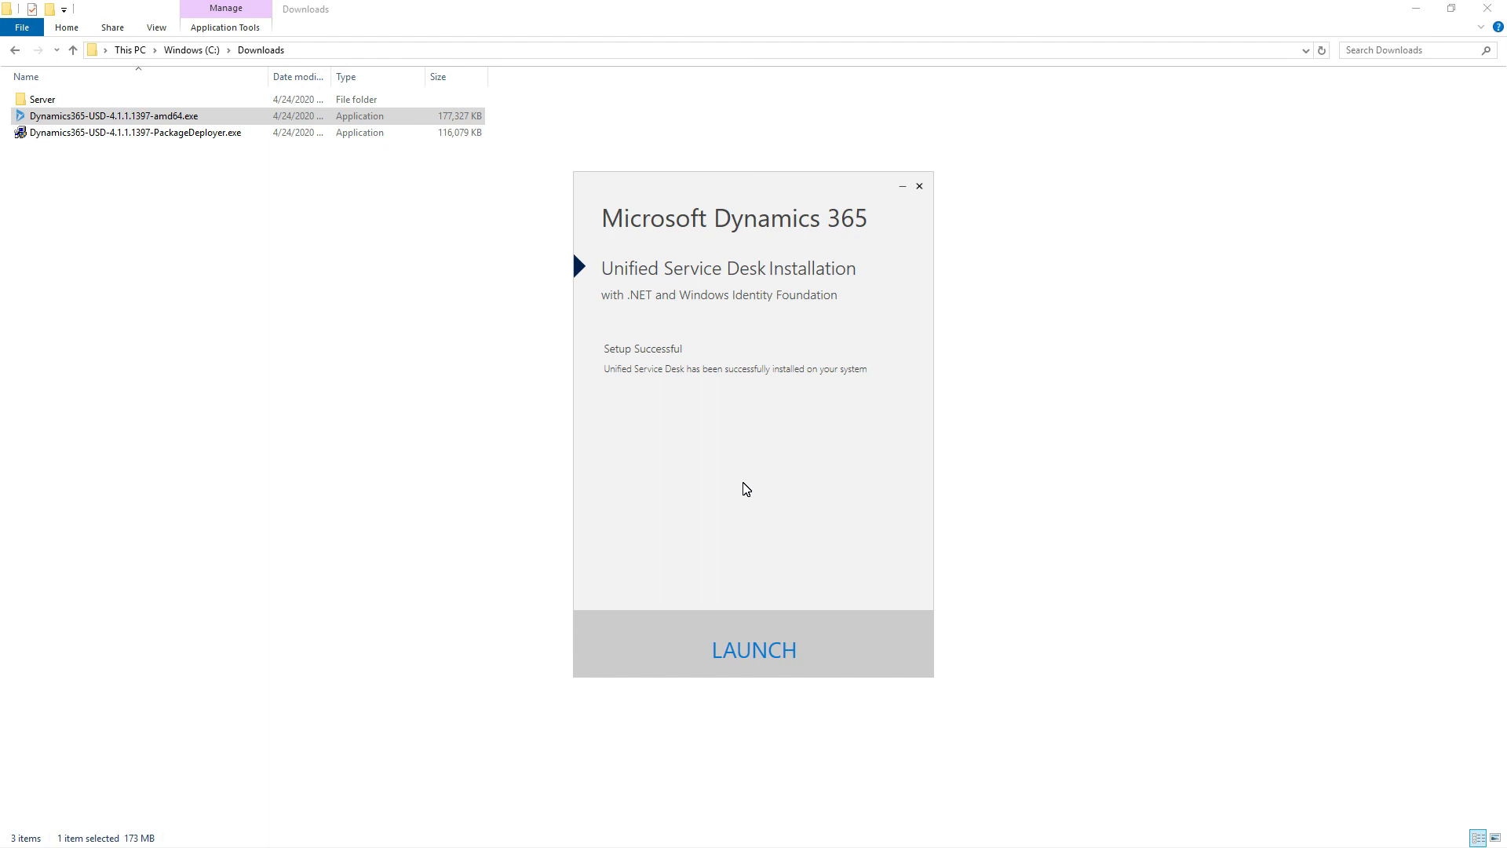
{"action": "left_click", "coordinate": [760, 650]}
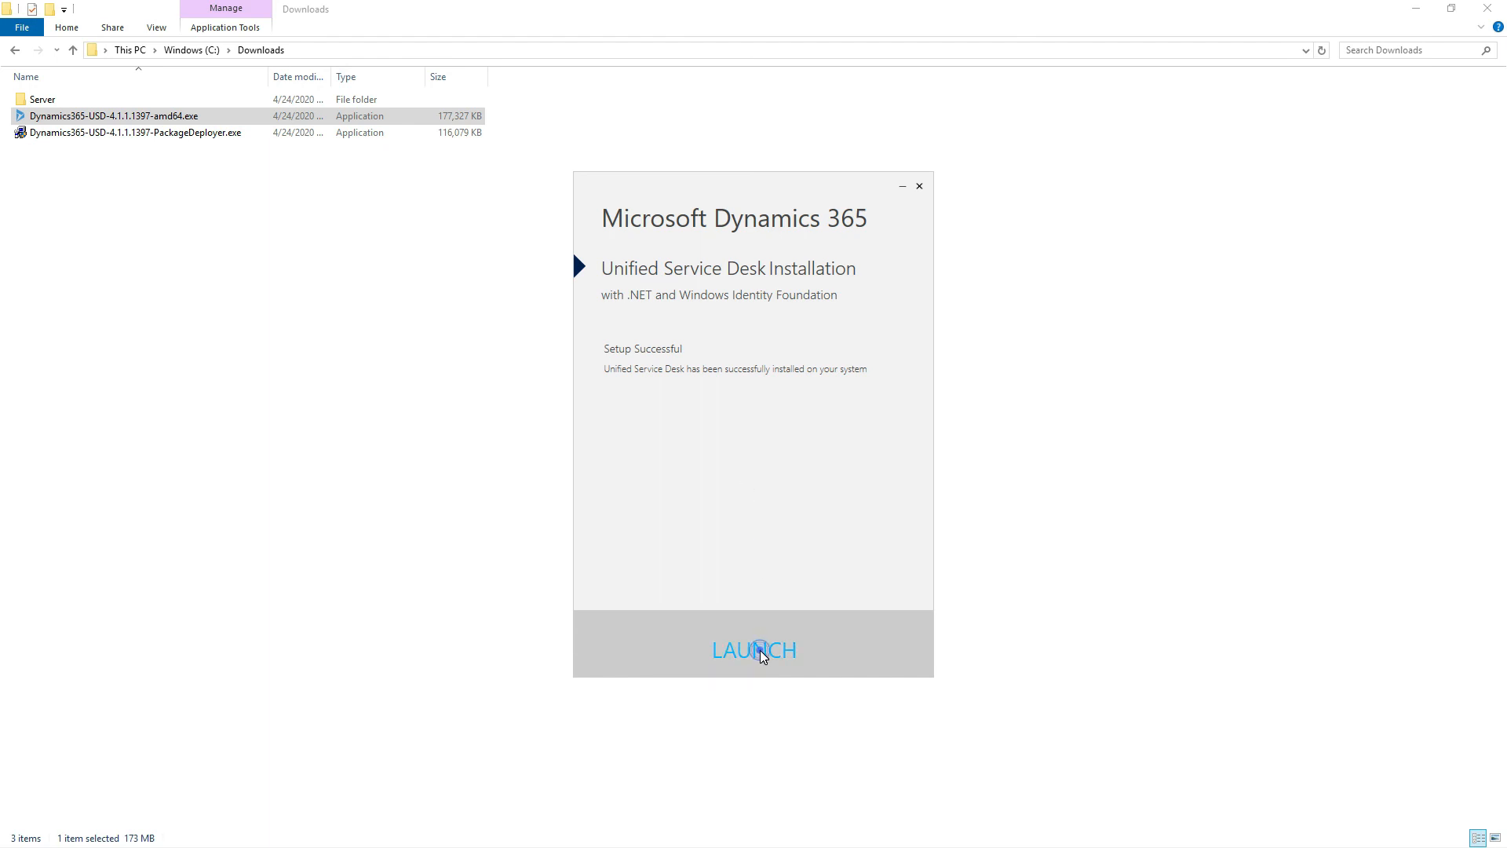